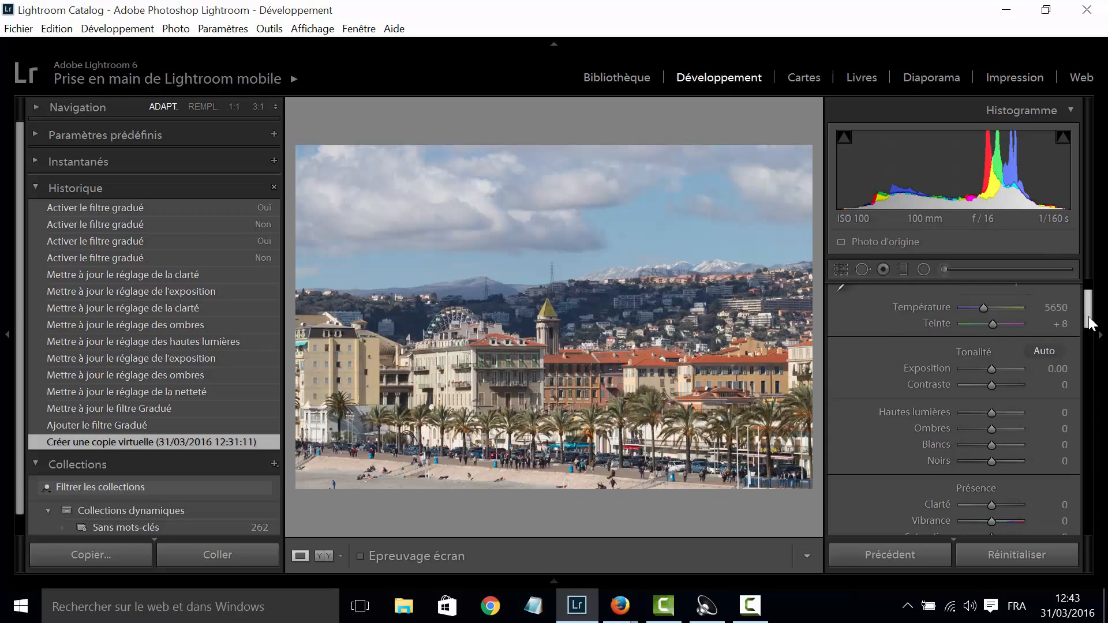
Hide the panel with the presets, history and collections so the photo is displayed larger
{"action": "left_click_drag", "start_coordinate": [1089, 316], "coordinate": [1088, 292]}
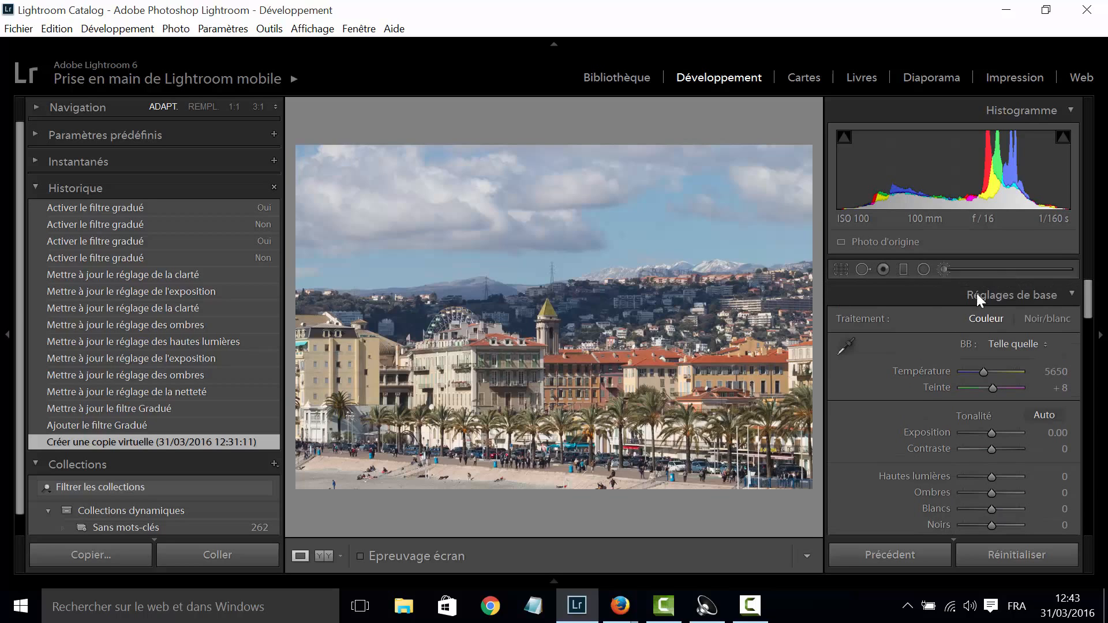
{"action": "left_click", "coordinate": [6, 334]}
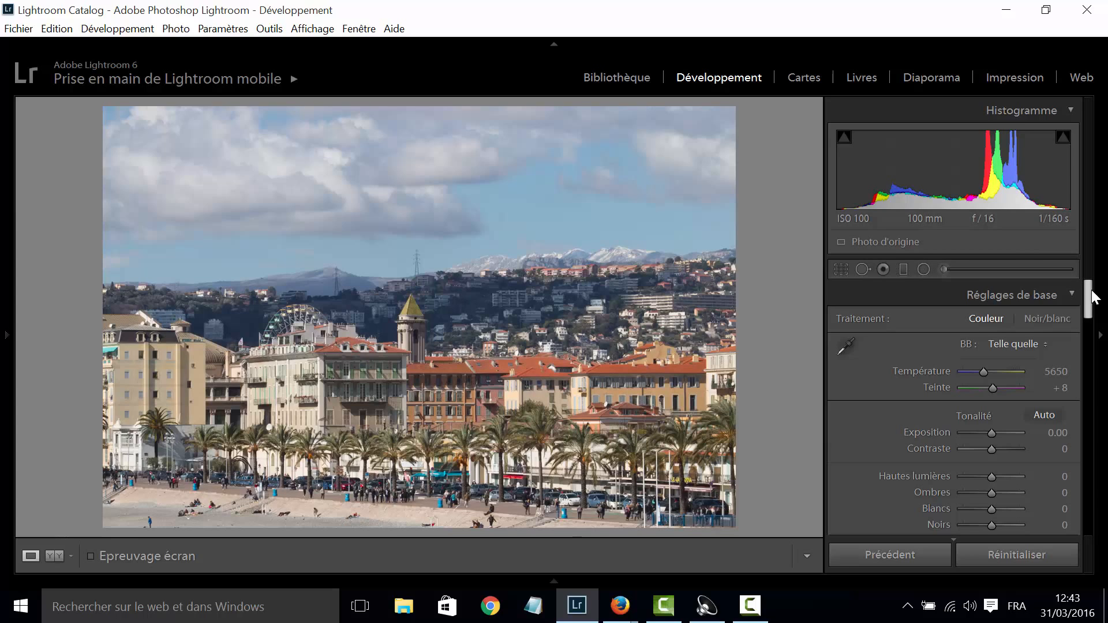
Examine the histogram's tonal zones and the Recadrer et redresser tool's options, leaving the crop unchanged
{"action": "mouse_move", "coordinate": [986, 198]}
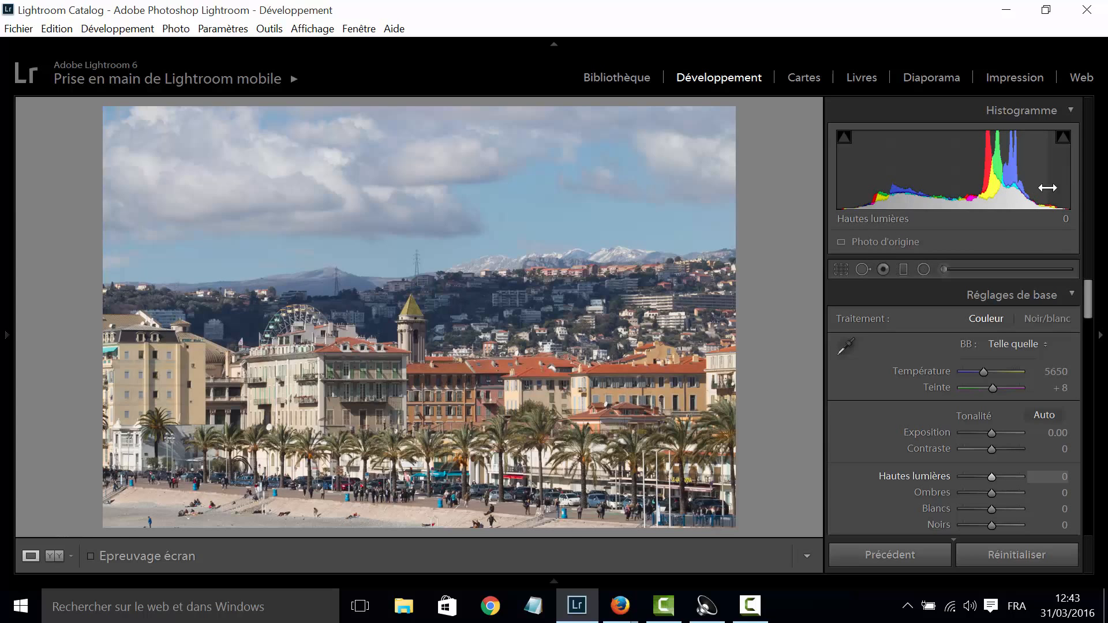
{"action": "mouse_move", "coordinate": [1058, 179]}
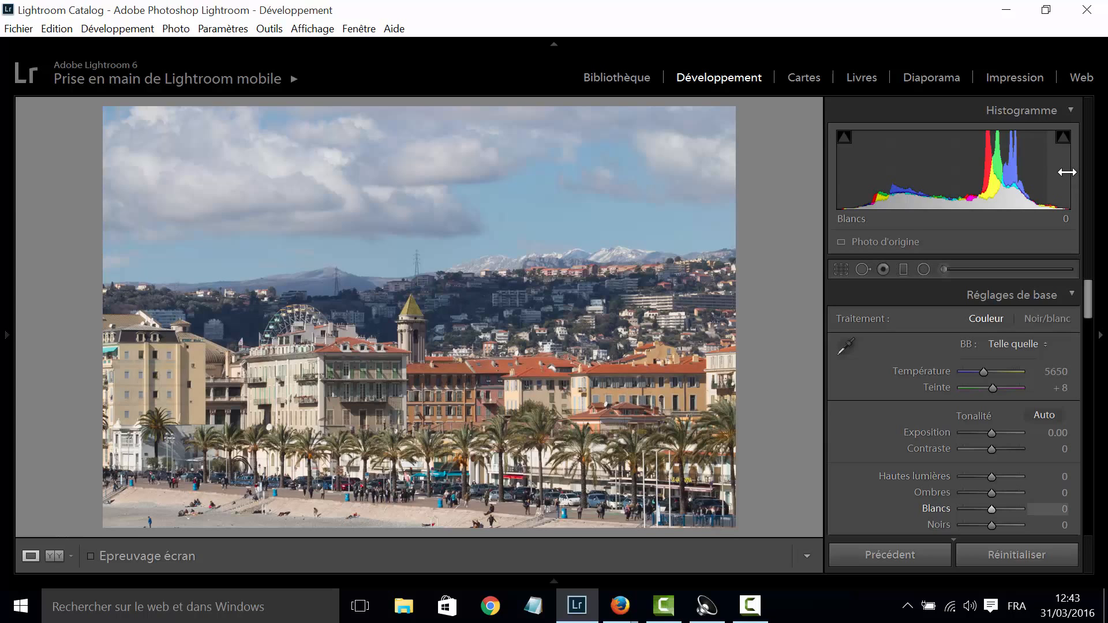
{"action": "mouse_move", "coordinate": [842, 200]}
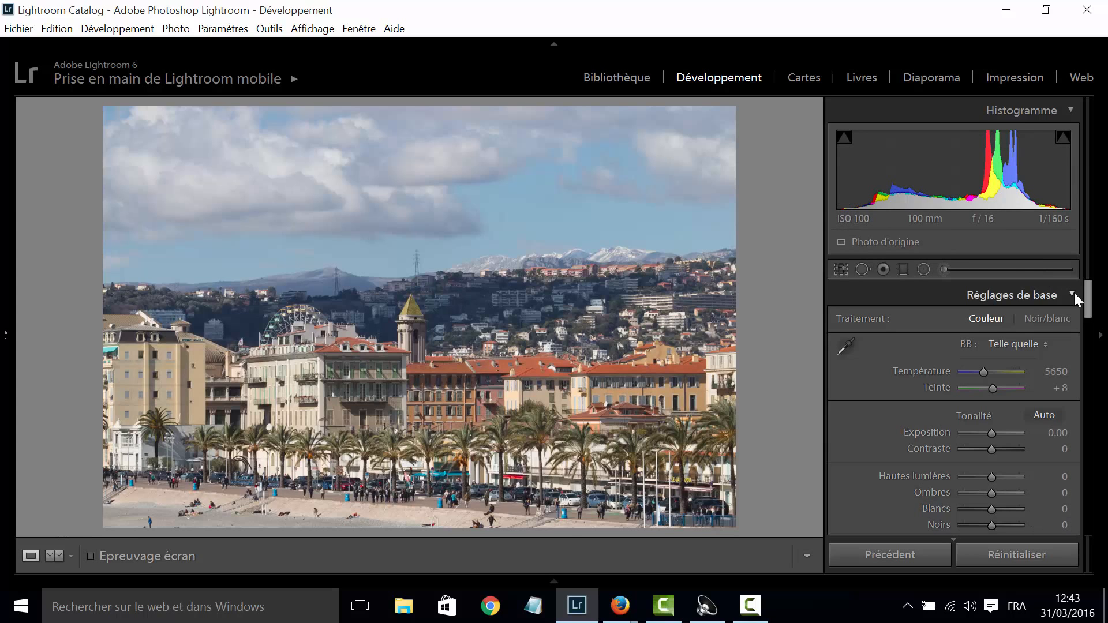
{"action": "scroll", "coordinate": [1093, 294], "scroll_direction": "down", "scroll_amount": 1}
{"action": "scroll", "coordinate": [1092, 294], "scroll_direction": "up", "scroll_amount": 1}
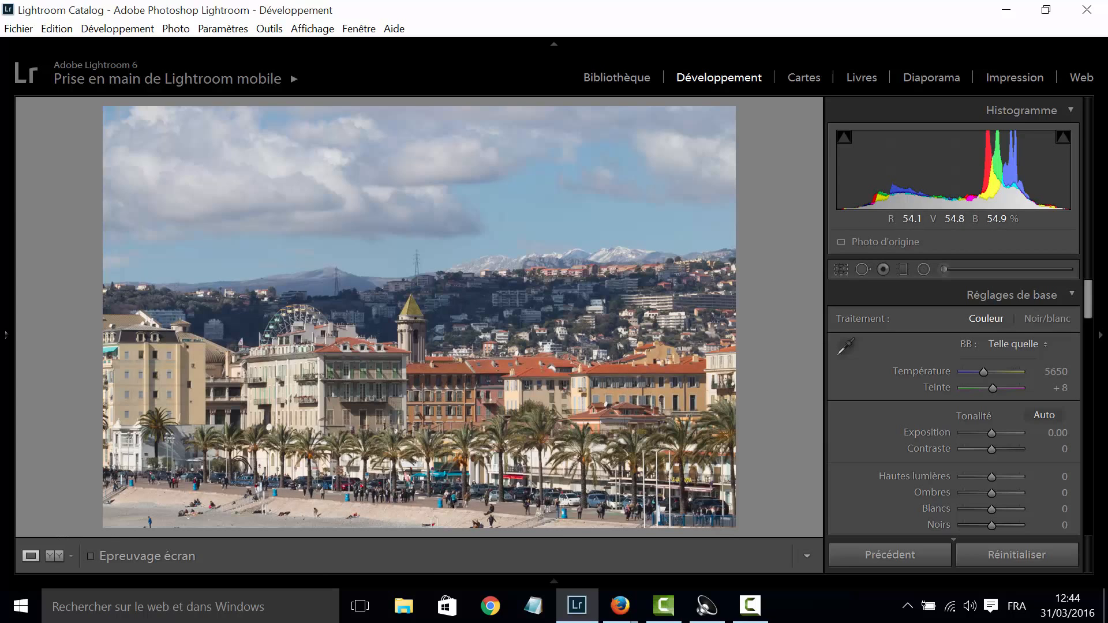
{"action": "left_click", "coordinate": [841, 266]}
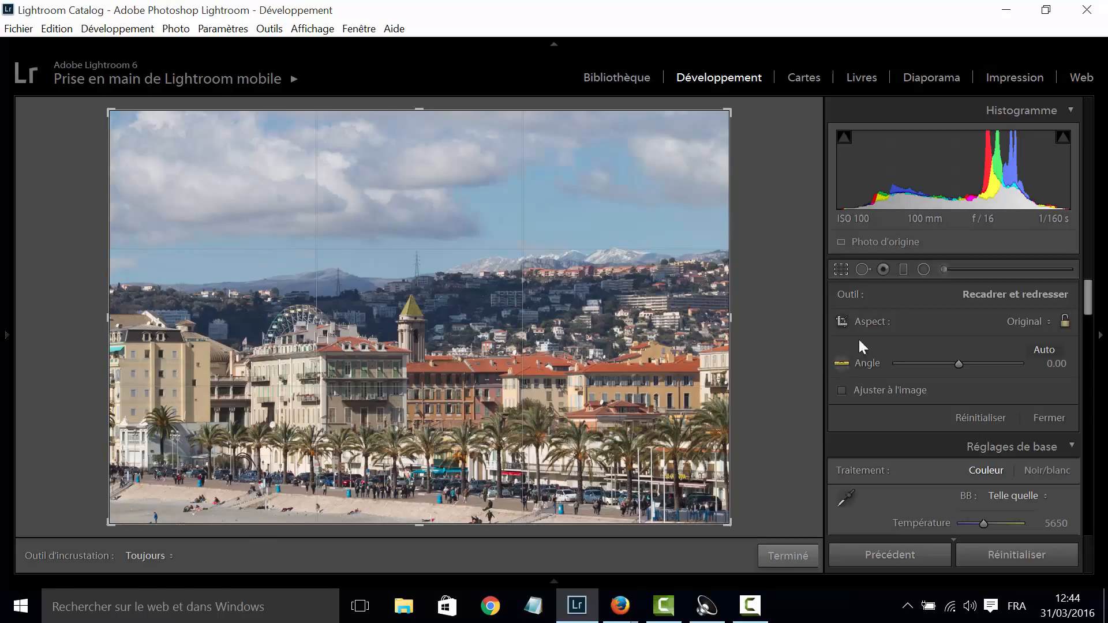
{"action": "left_click", "coordinate": [783, 555]}
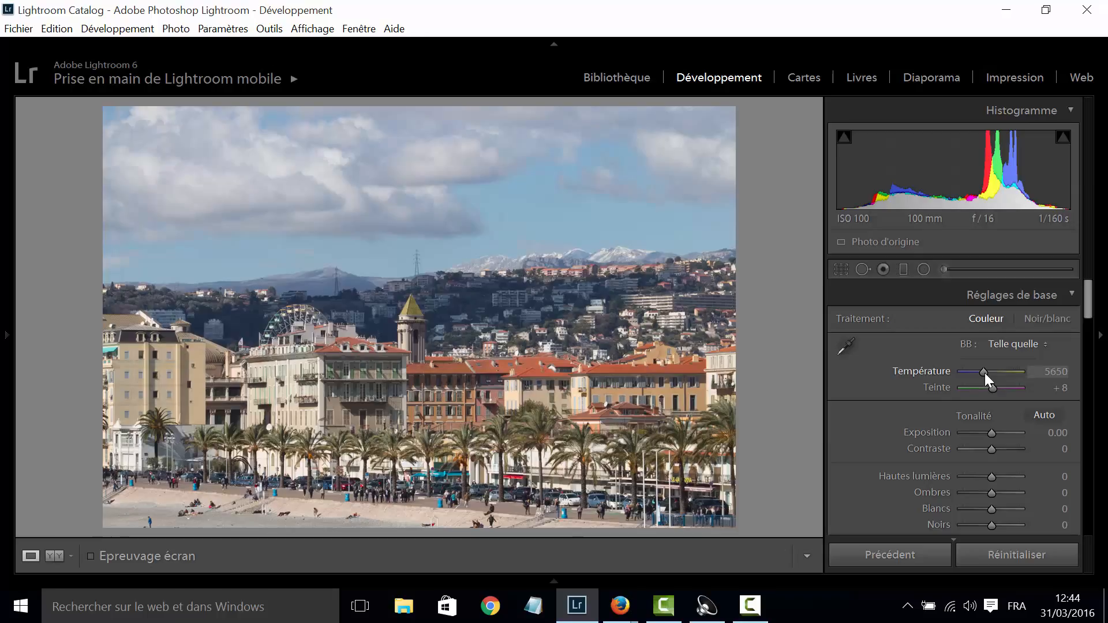
Warm the photo by setting Température to 6849 and raise Contraste to +13
{"action": "left_click_drag", "start_coordinate": [985, 372], "coordinate": [975, 372]}
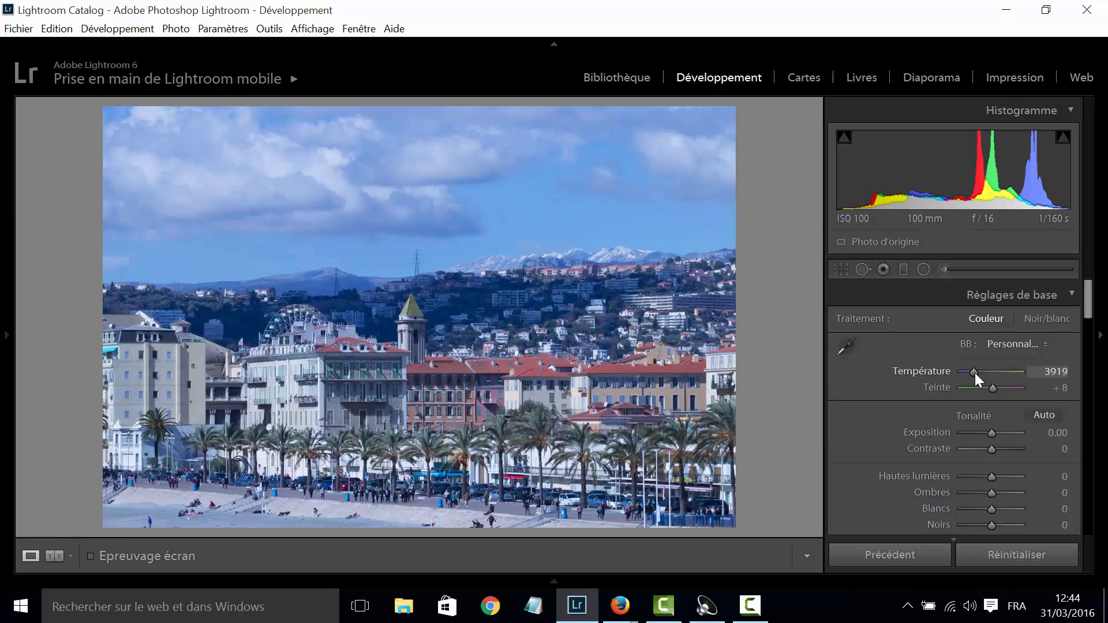
{"action": "left_click_drag", "start_coordinate": [975, 373], "coordinate": [991, 375]}
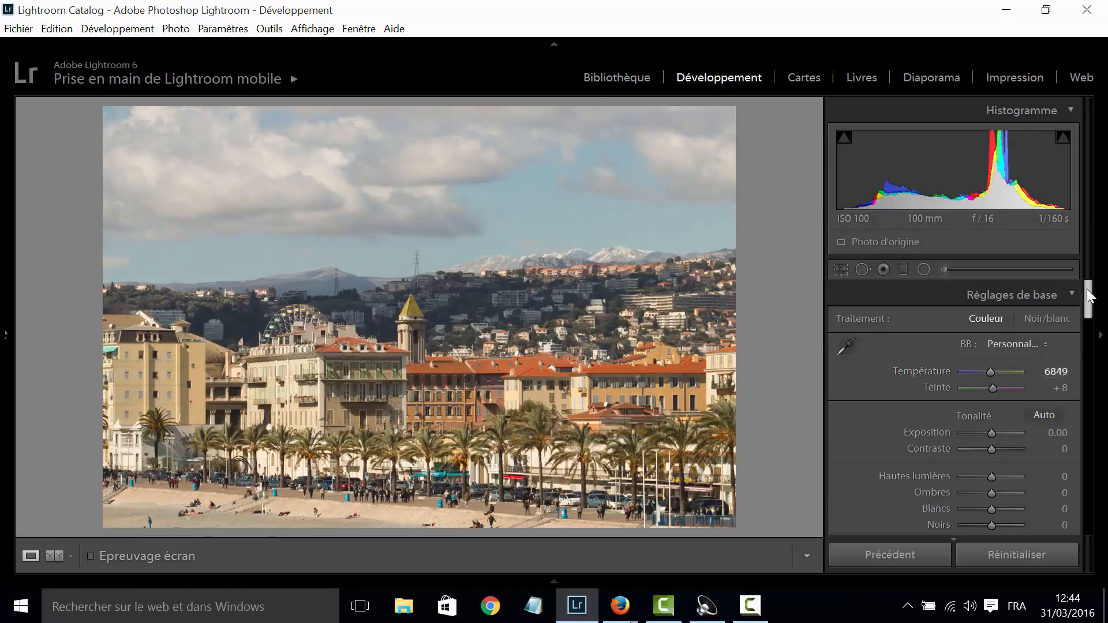
{"action": "left_click_drag", "start_coordinate": [1090, 297], "coordinate": [1088, 306]}
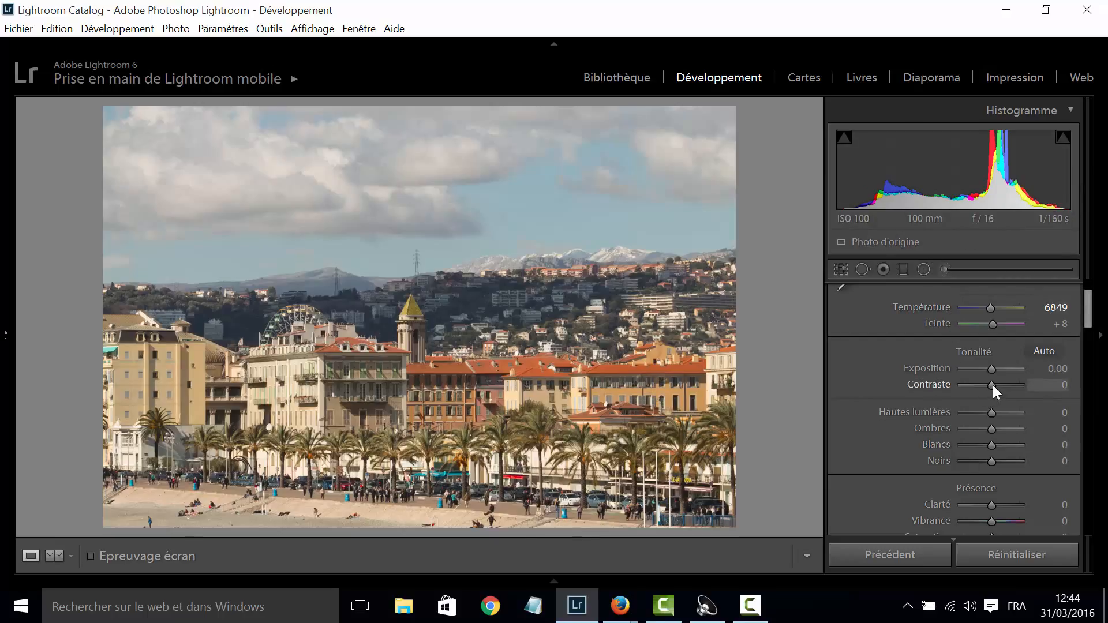
{"action": "mouse_move", "coordinate": [992, 385]}
{"action": "left_mouse_down"}
{"action": "mouse_move", "coordinate": [1003, 384]}
{"action": "mouse_move", "coordinate": [984, 382]}
{"action": "mouse_move", "coordinate": [996, 382]}
{"action": "left_mouse_up"}
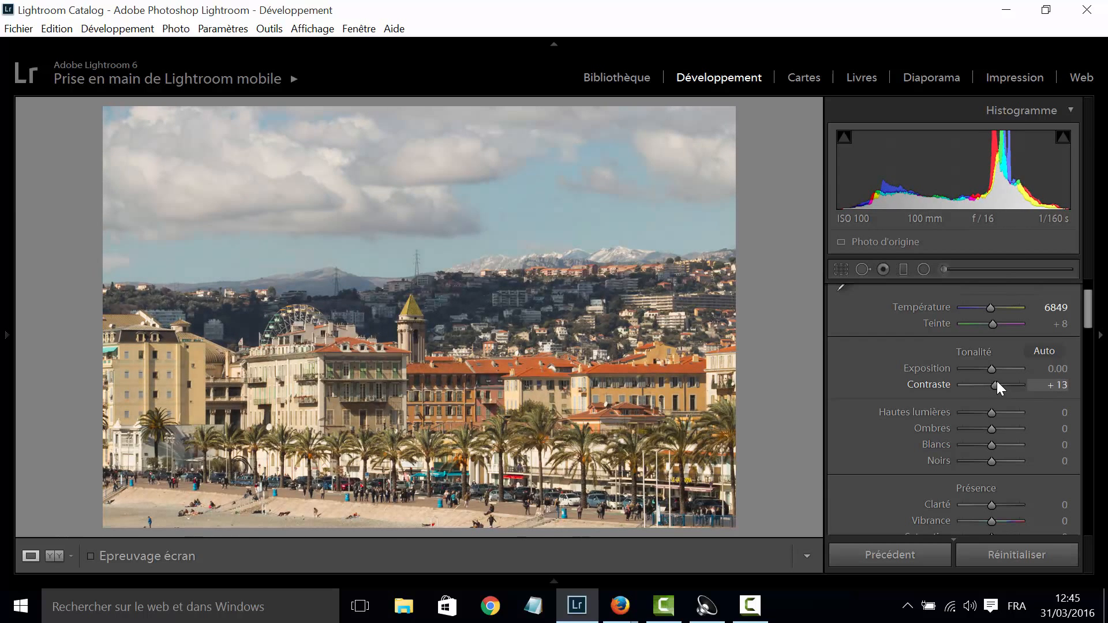
Set Hautes lumières to -86 and Ombres to +96 in the basic tone adjustments
{"action": "mouse_move", "coordinate": [1088, 302]}
{"action": "left_mouse_down"}
{"action": "mouse_move", "coordinate": [1089, 291]}
{"action": "mouse_move", "coordinate": [1089, 307]}
{"action": "left_mouse_up"}
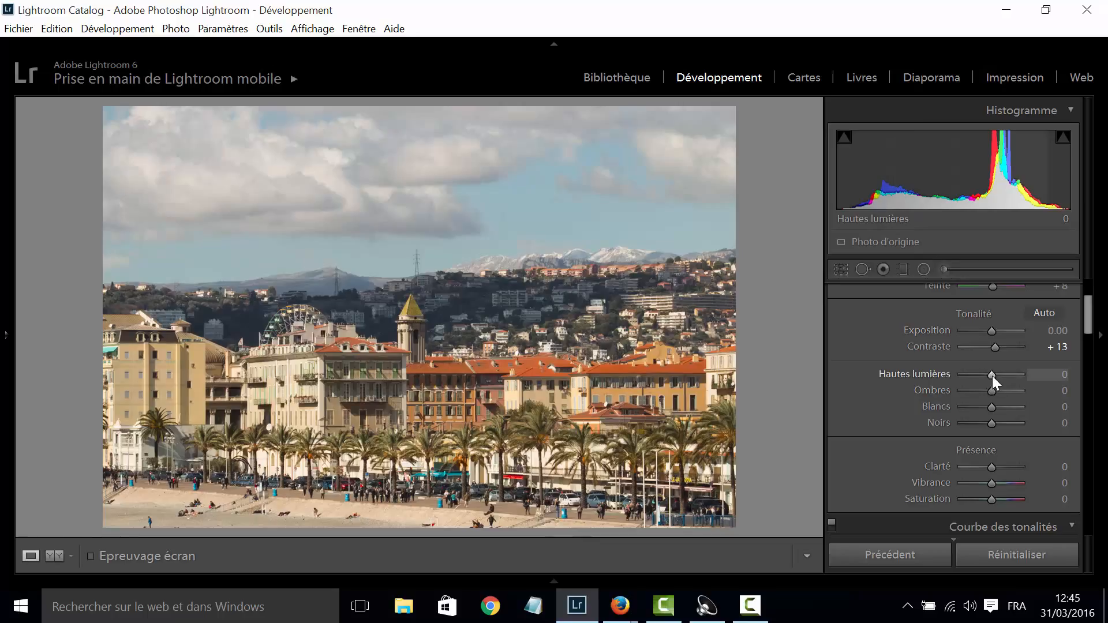
{"action": "left_click_drag", "start_coordinate": [991, 375], "coordinate": [968, 376]}
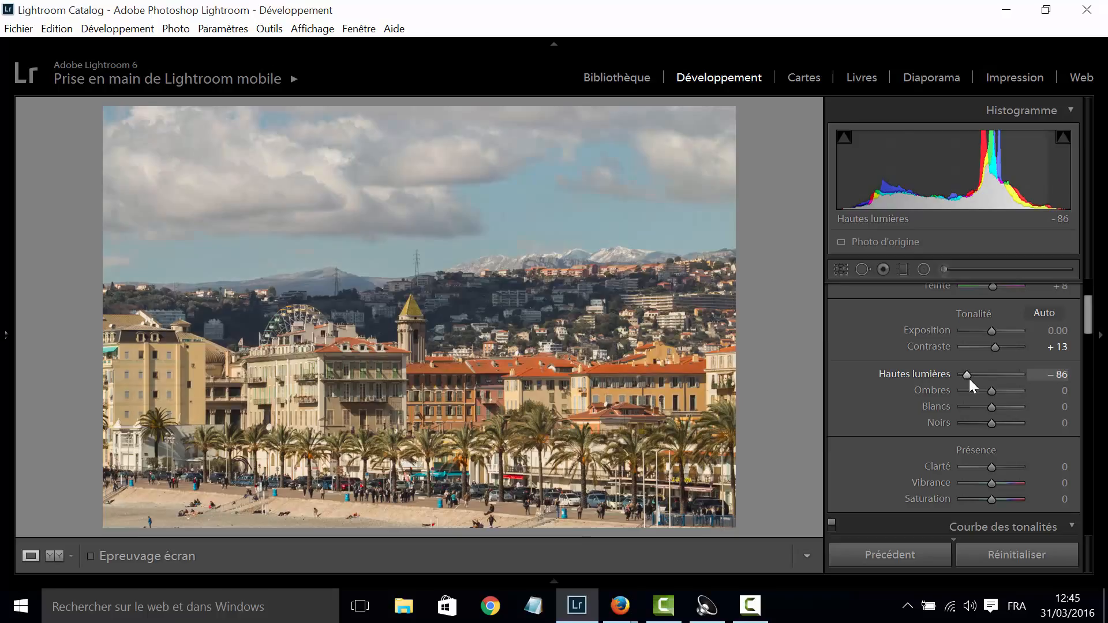
{"action": "left_click_drag", "start_coordinate": [989, 390], "coordinate": [1015, 397]}
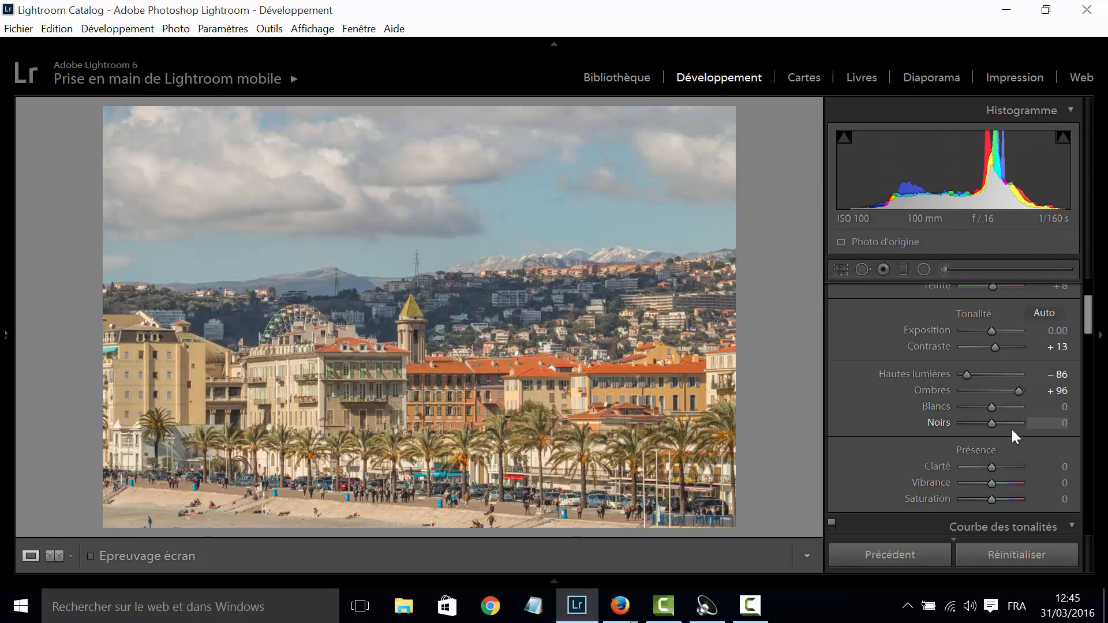
Try Blancs at +49 and +47, previewing the highlight clipping, and return it to 0
{"action": "left_click_drag", "start_coordinate": [990, 408], "coordinate": [1004, 409]}
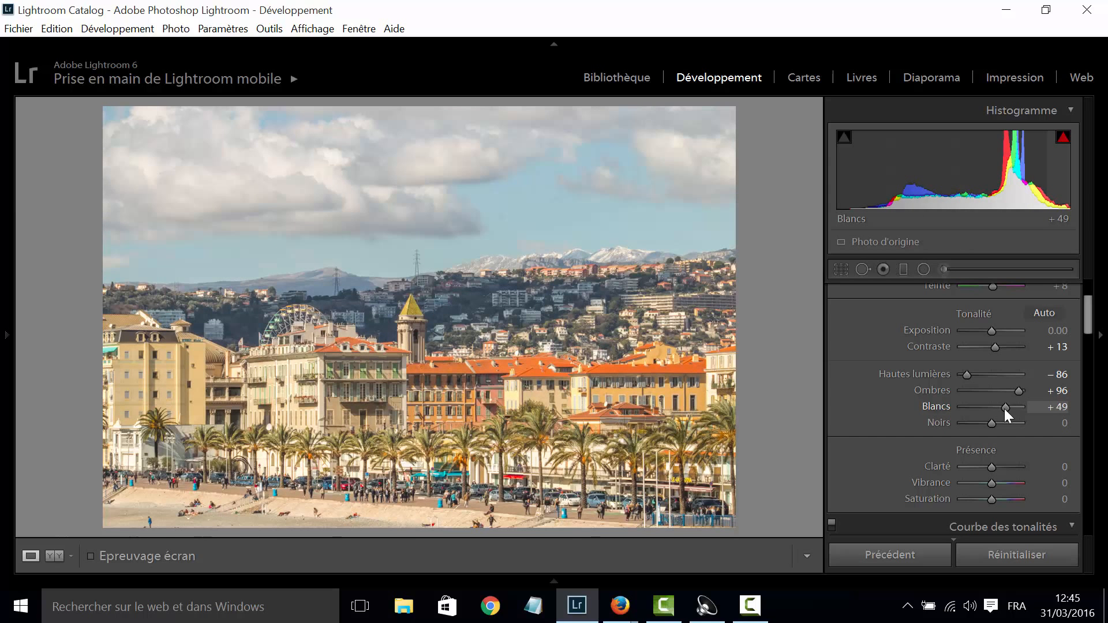
{"action": "left_click_drag", "start_coordinate": [1004, 408], "coordinate": [993, 414]}
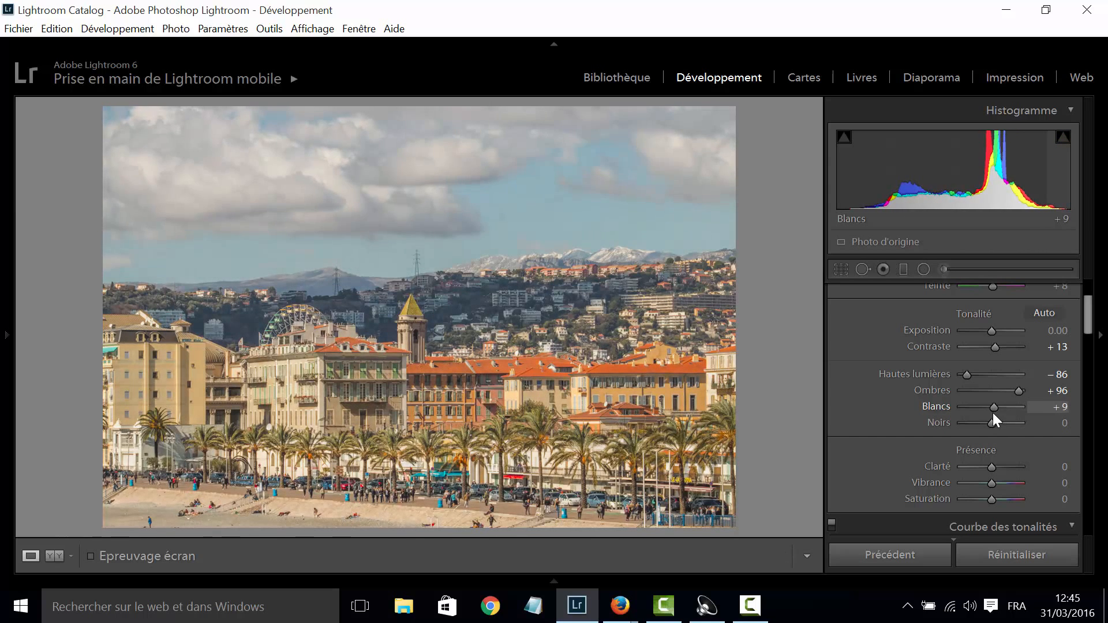
{"action": "key", "text": "alt"}
{"action": "key", "text": "alt"}
{"action": "left_click_drag", "start_coordinate": [992, 407], "coordinate": [1004, 407]}
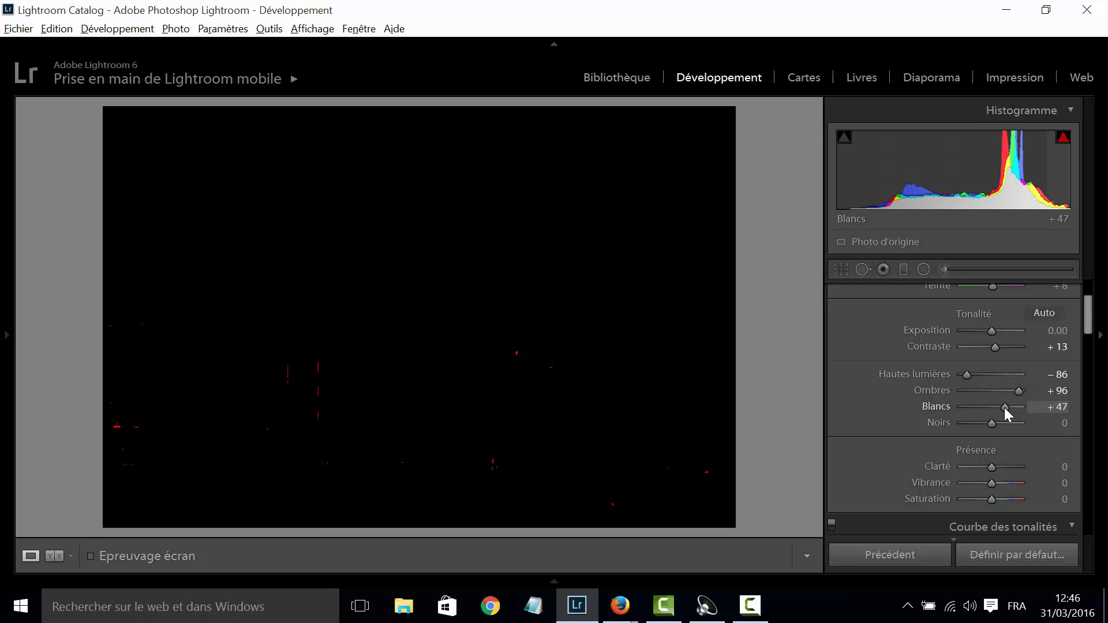
{"action": "left_click_drag", "start_coordinate": [1004, 407], "coordinate": [990, 411]}
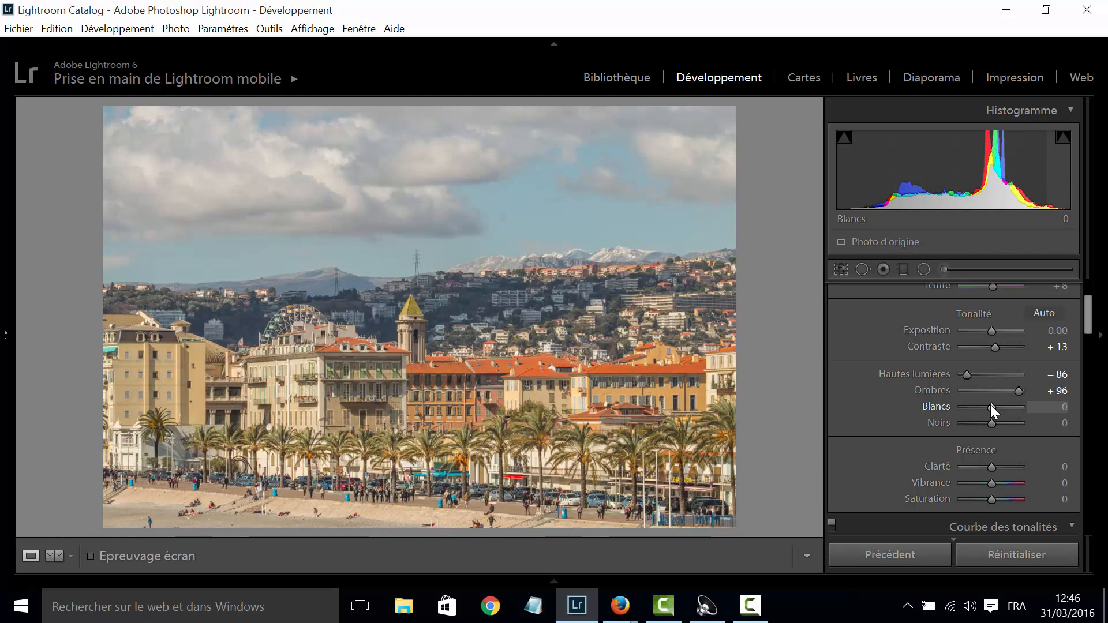
Set Blancs automatically to +28, and set Noirs to -82 while previewing the shadow clipping
{"action": "key", "text": "shift"}
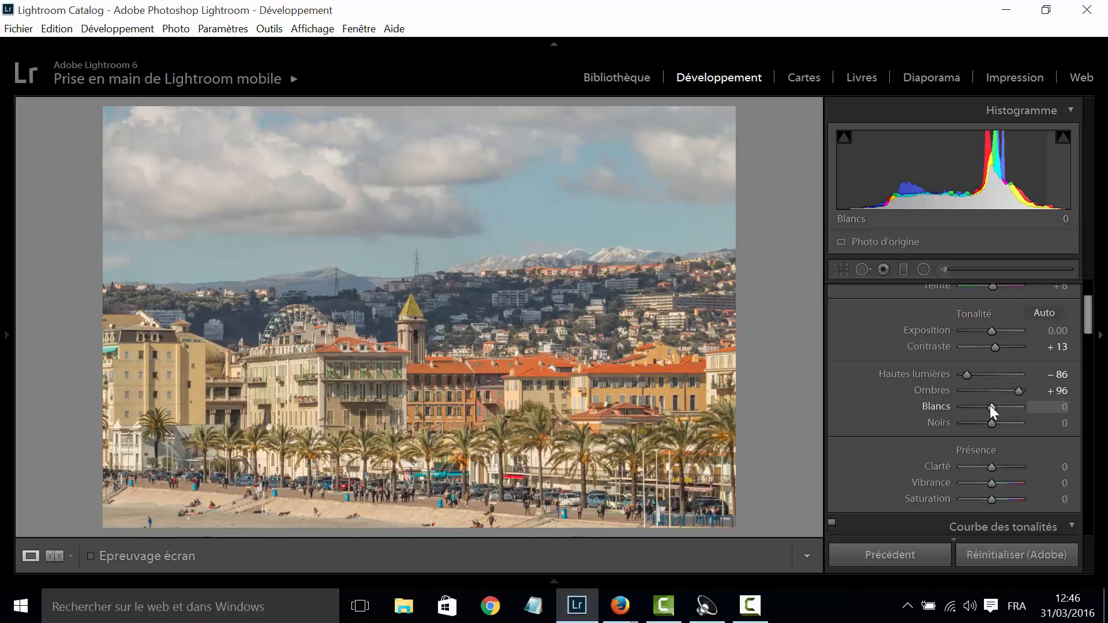
{"action": "double_click", "coordinate": [989, 406], "text": "shift"}
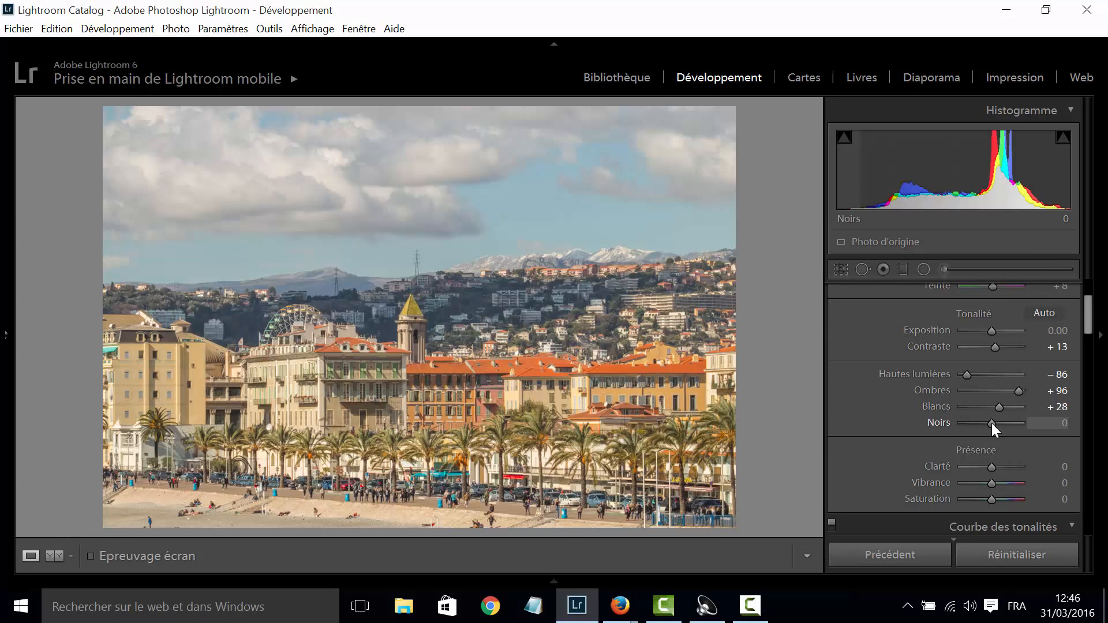
{"action": "mouse_move", "coordinate": [992, 424]}
{"action": "left_mouse_down"}
{"action": "mouse_move", "coordinate": [971, 423]}
{"action": "mouse_move", "coordinate": [995, 424]}
{"action": "left_mouse_up"}
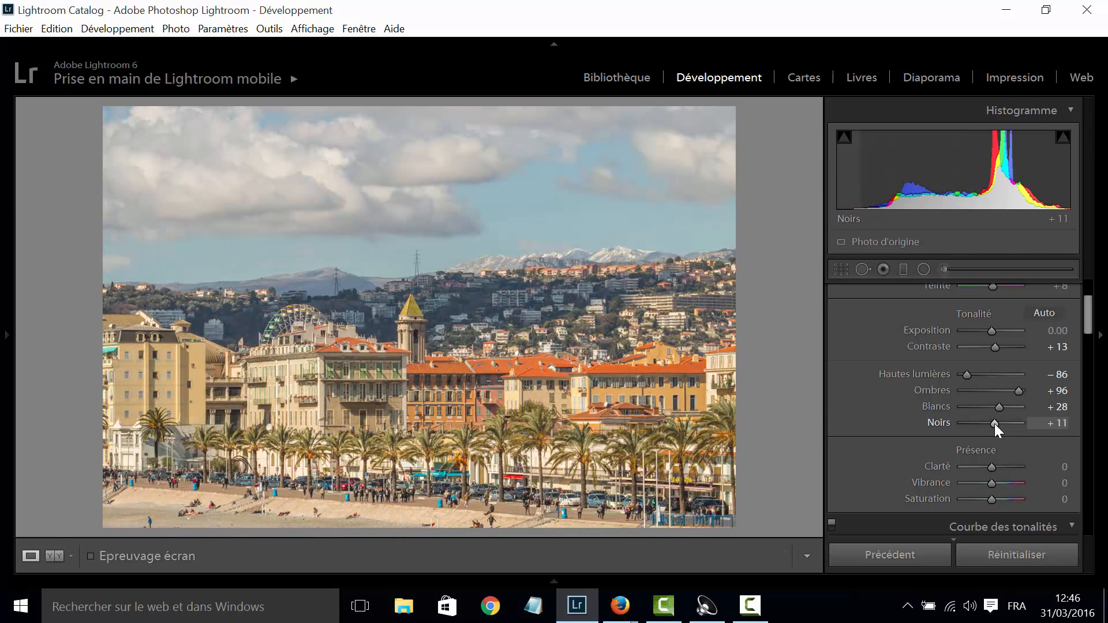
{"action": "double_click", "coordinate": [994, 424], "text": "shift"}
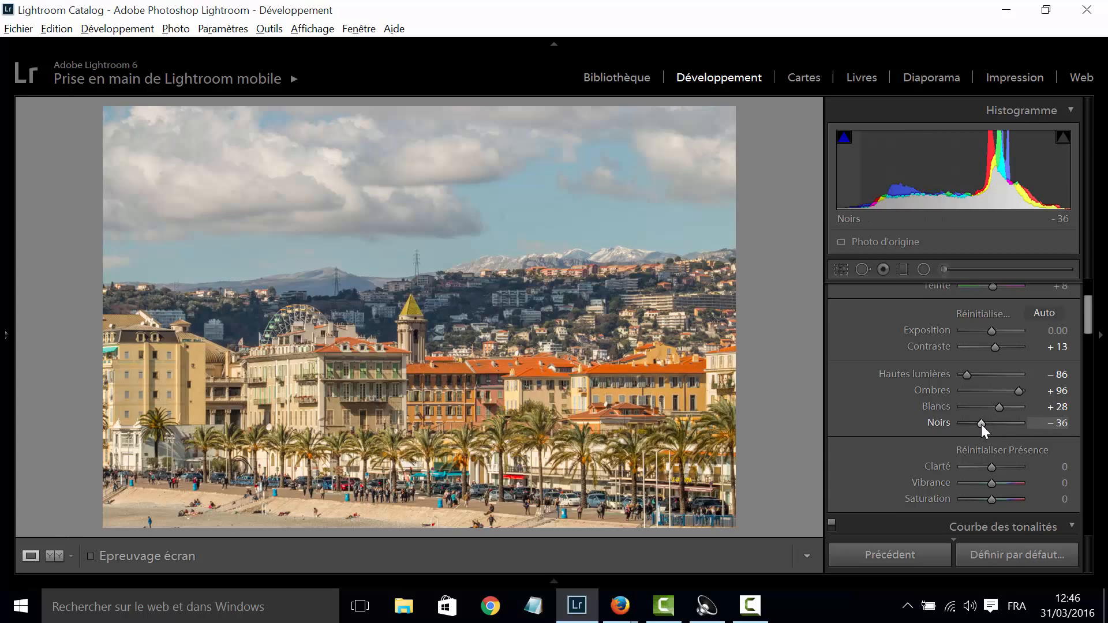
{"action": "left_click", "coordinate": [981, 424], "text": "alt"}
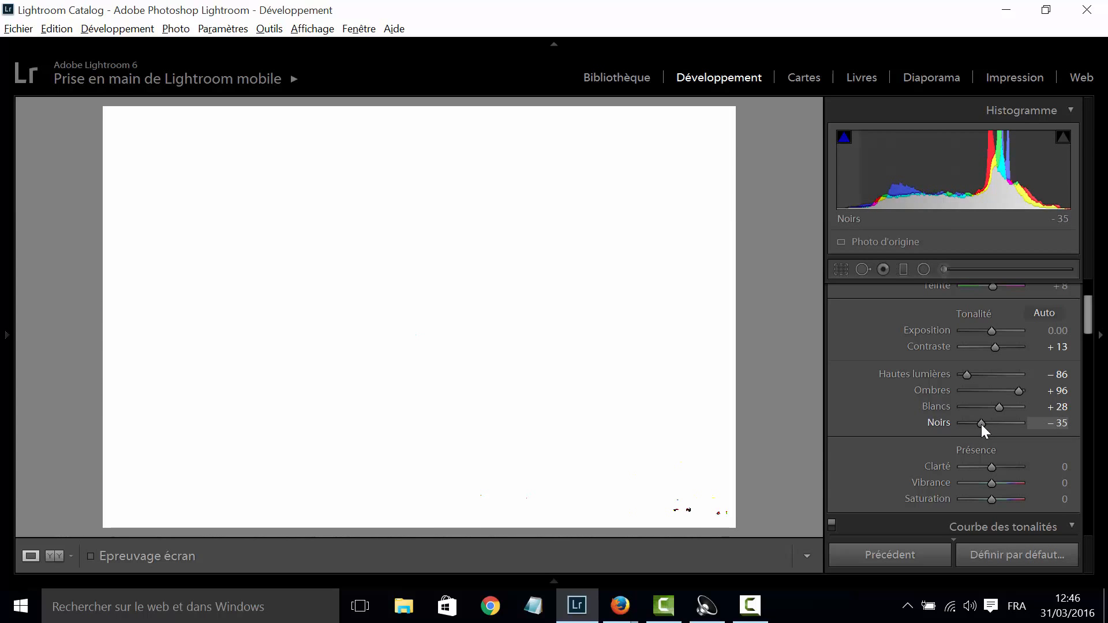
{"action": "left_click_drag", "start_coordinate": [981, 424], "coordinate": [968, 424]}
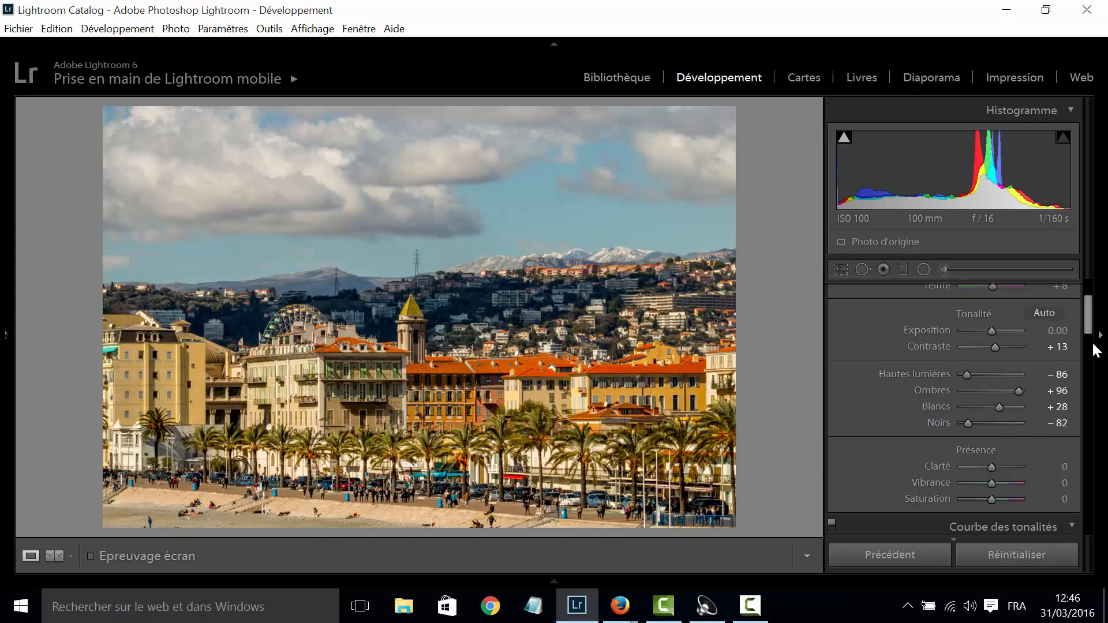
Set Clarté to +21 and Vibrance to +13 in the Présence adjustments
{"action": "scroll", "coordinate": [1082, 306], "scroll_direction": "down", "scroll_amount": 2}
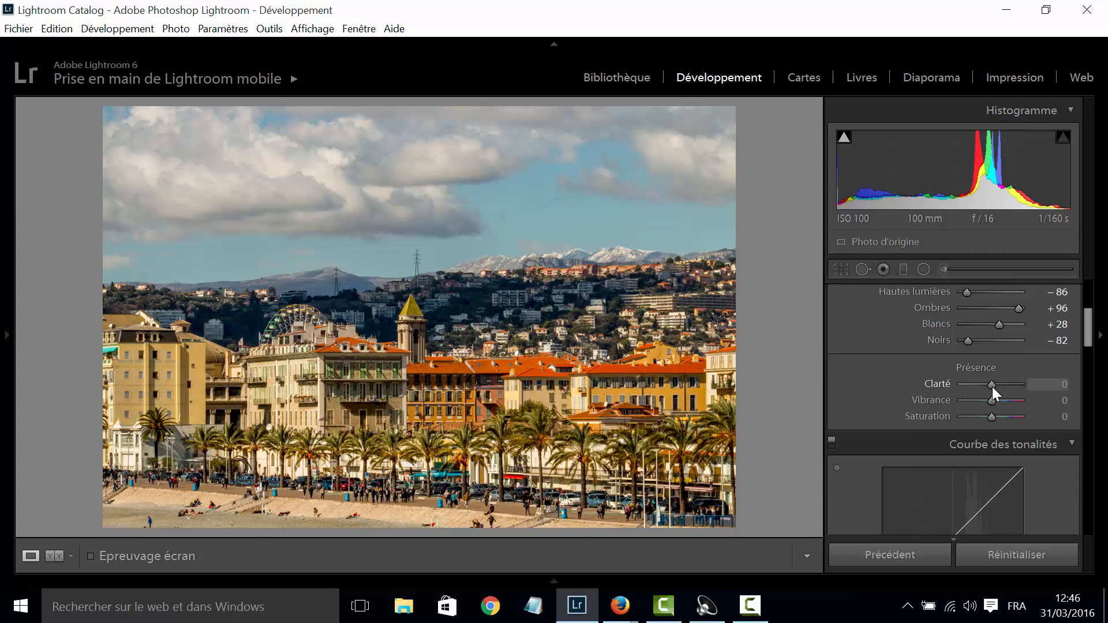
{"action": "mouse_move", "coordinate": [993, 383]}
{"action": "left_mouse_down"}
{"action": "mouse_move", "coordinate": [1015, 390]}
{"action": "mouse_move", "coordinate": [996, 398]}
{"action": "left_mouse_up"}
{"action": "left_click_drag", "start_coordinate": [1004, 394], "coordinate": [1000, 395]}
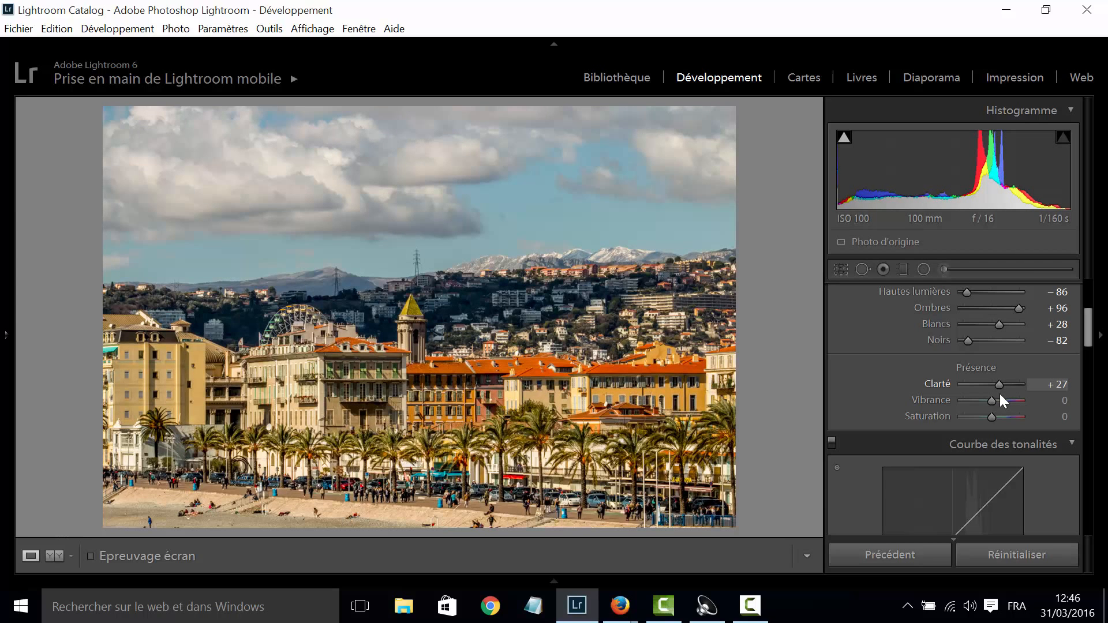
{"action": "mouse_move", "coordinate": [1001, 395]}
{"action": "left_mouse_down"}
{"action": "mouse_move", "coordinate": [1033, 395]}
{"action": "mouse_move", "coordinate": [998, 401]}
{"action": "mouse_move", "coordinate": [1034, 408]}
{"action": "mouse_move", "coordinate": [998, 405]}
{"action": "left_mouse_up"}
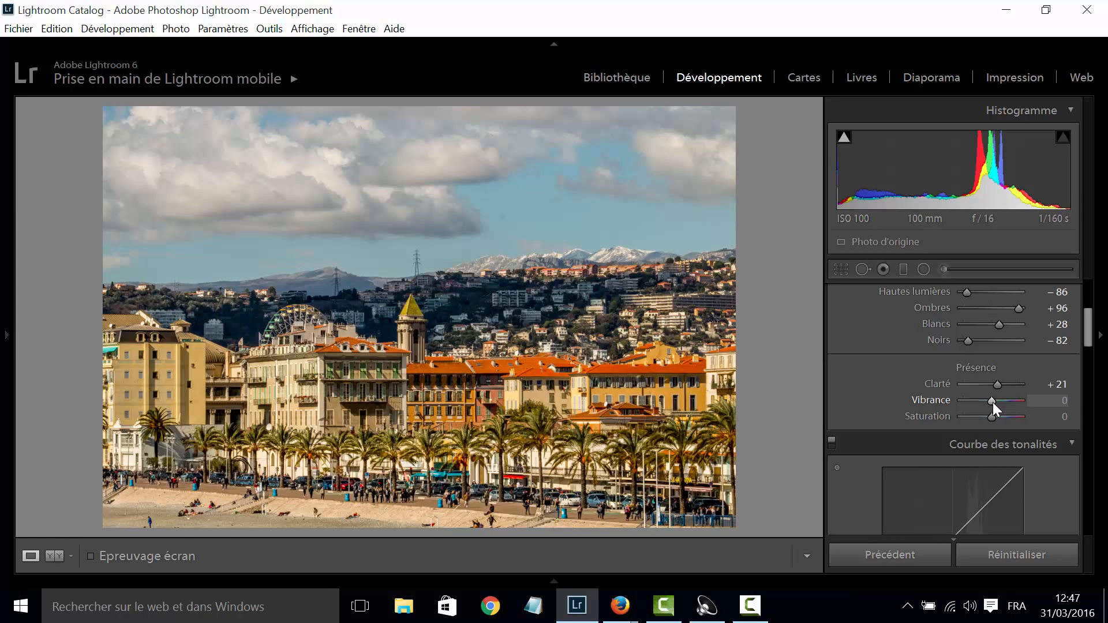
{"action": "left_click_drag", "start_coordinate": [991, 402], "coordinate": [996, 407]}
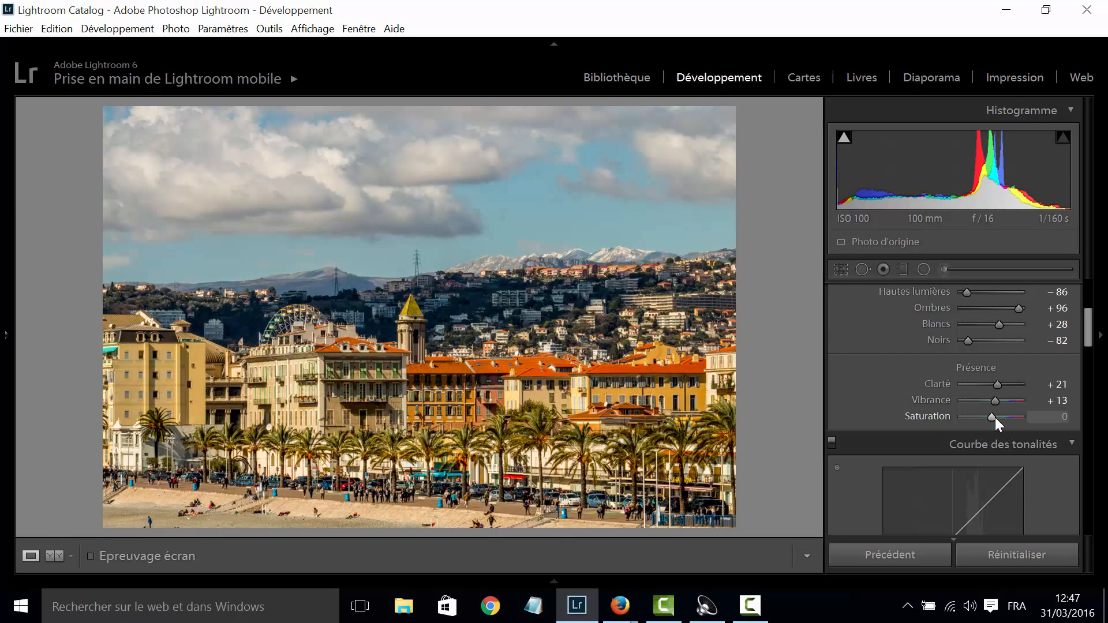
{"action": "mouse_move", "coordinate": [992, 417]}
{"action": "left_mouse_down"}
{"action": "mouse_move", "coordinate": [1019, 419]}
{"action": "mouse_move", "coordinate": [978, 417]}
{"action": "mouse_move", "coordinate": [991, 421]}
{"action": "left_mouse_up"}
Add a horizontal graduated filter over the sky, with its transition centred just above the mountains
{"action": "left_click_drag", "start_coordinate": [1088, 315], "coordinate": [1088, 286]}
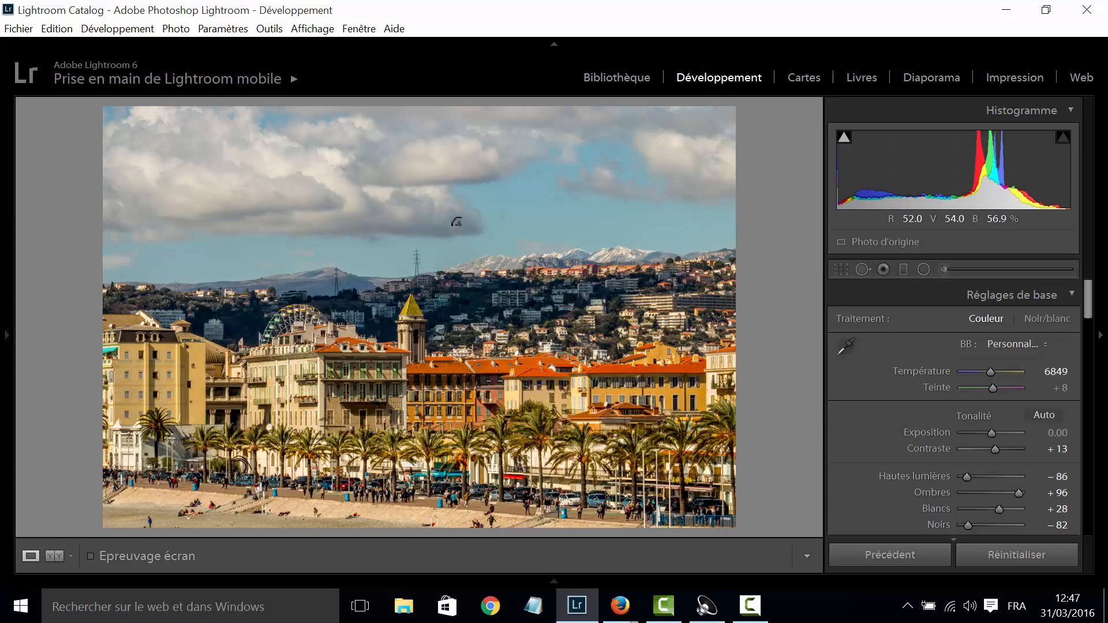
{"action": "left_click", "coordinate": [905, 269]}
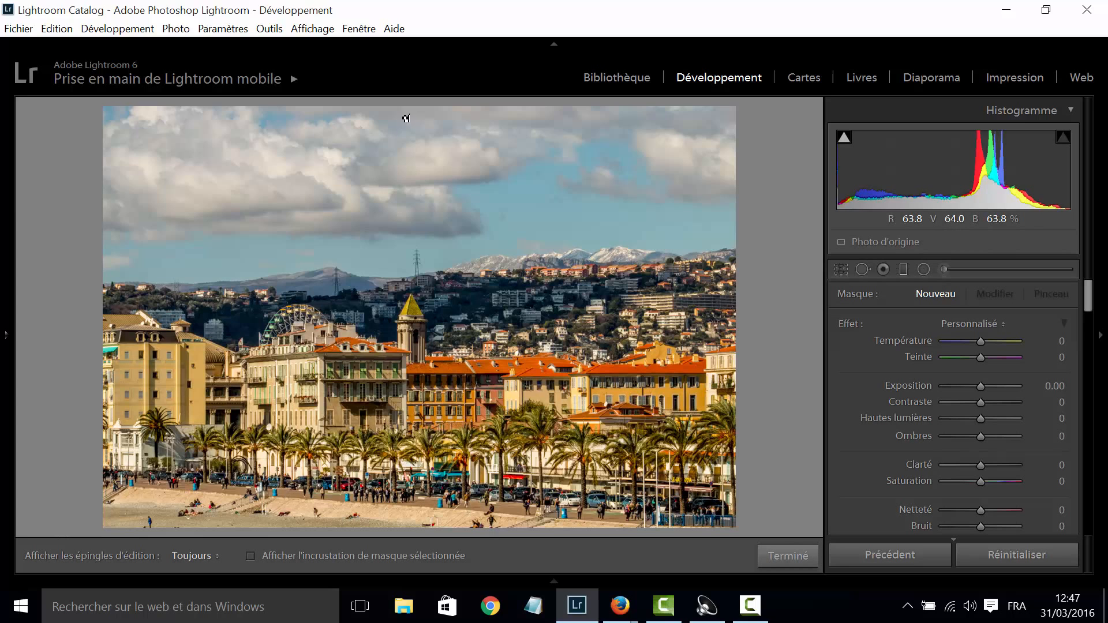
{"action": "left_click_drag", "start_coordinate": [406, 116], "coordinate": [406, 242]}
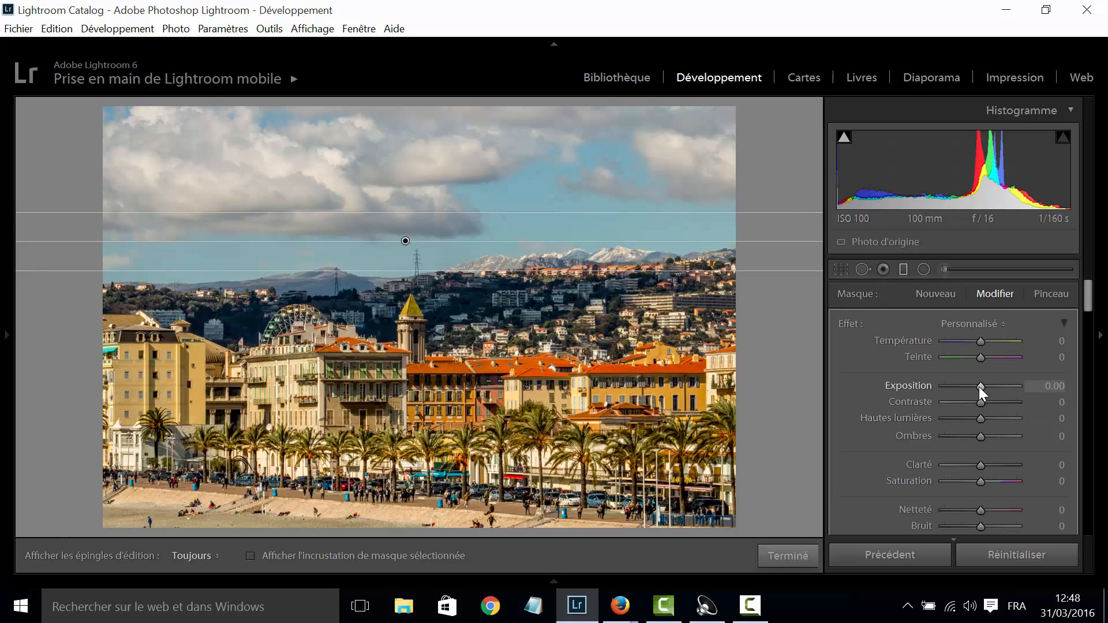
Try the graduated filter's Exposition at -0.83 and reset it to 0.00
{"action": "left_click_drag", "start_coordinate": [975, 386], "coordinate": [971, 386]}
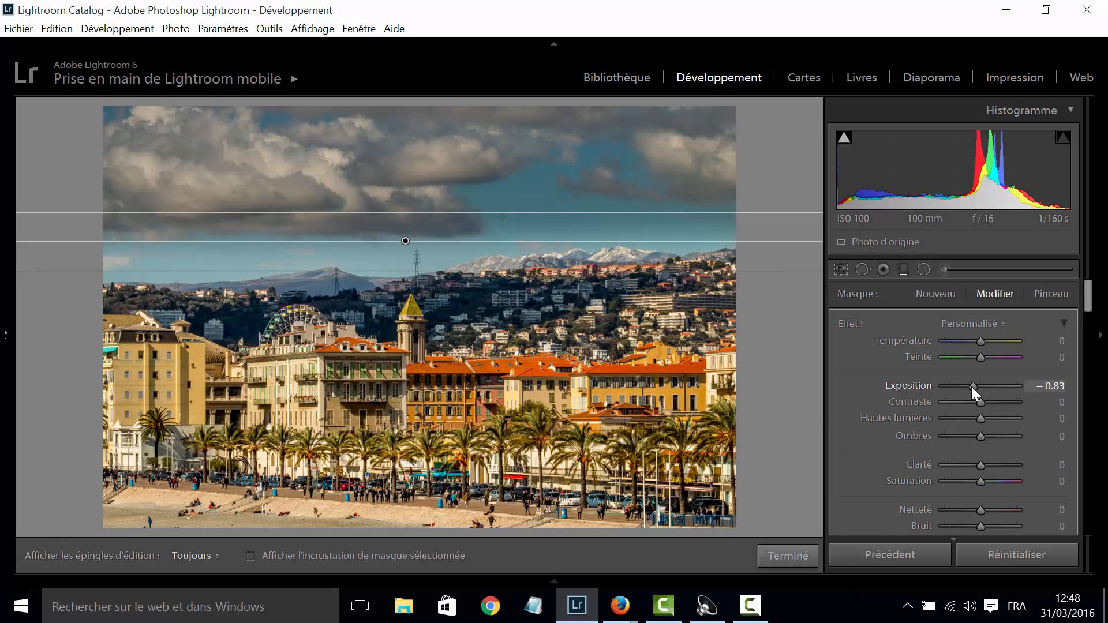
{"action": "left_click_drag", "start_coordinate": [971, 385], "coordinate": [978, 387]}
{"action": "double_click", "coordinate": [978, 386]}
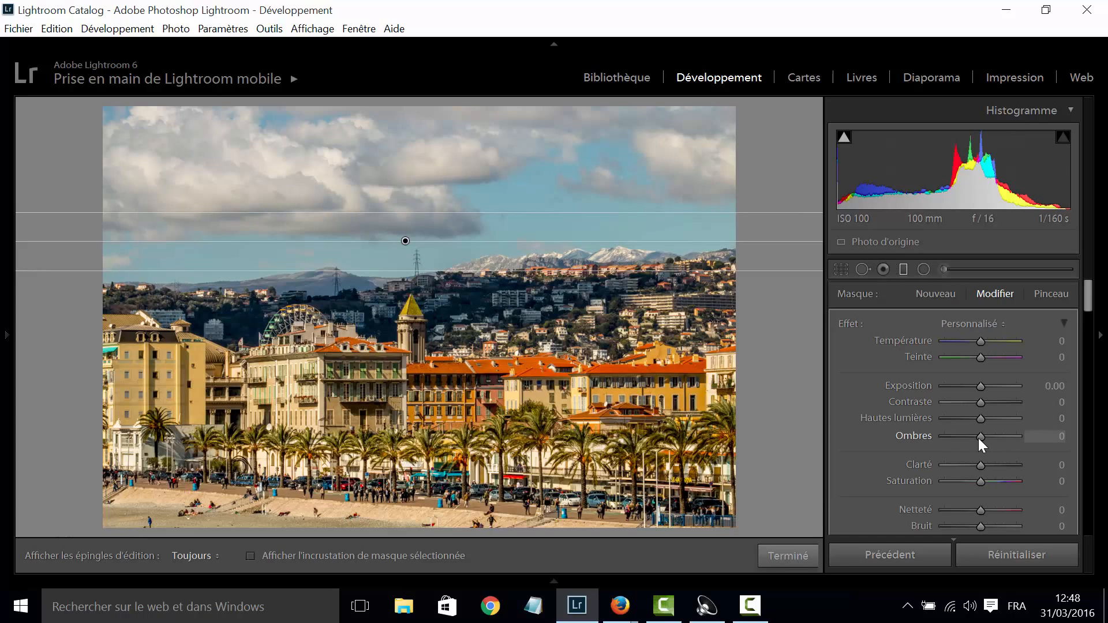
Set the sky graduated filter's Ombres to -46 and Clarté to 46
{"action": "left_click_drag", "start_coordinate": [979, 440], "coordinate": [998, 467]}
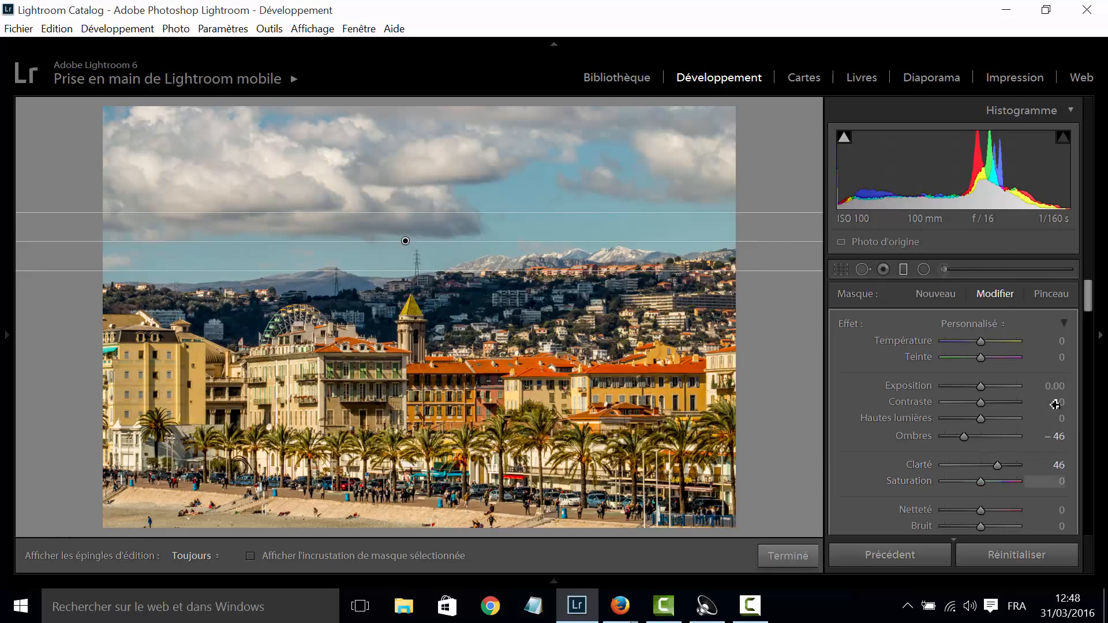
Compare the sky with the graduated filter's effect switched off and on, leaving it enabled, and finish editing the filter
{"action": "scroll", "coordinate": [1089, 299], "scroll_direction": "down", "scroll_amount": 3}
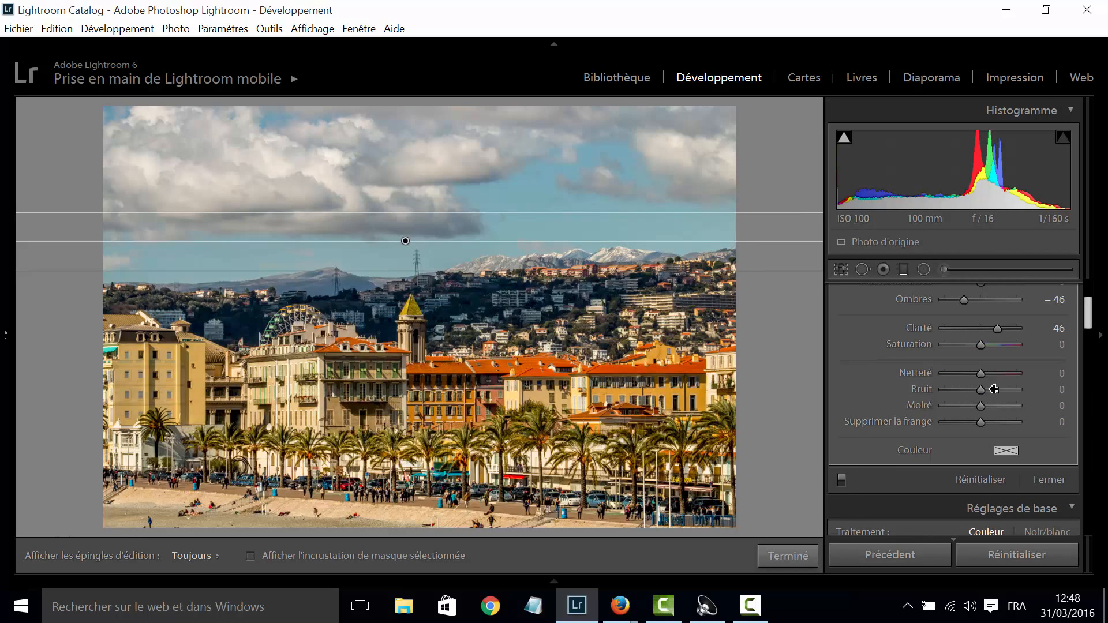
{"action": "left_click", "coordinate": [840, 482]}
{"action": "left_click", "coordinate": [841, 476]}
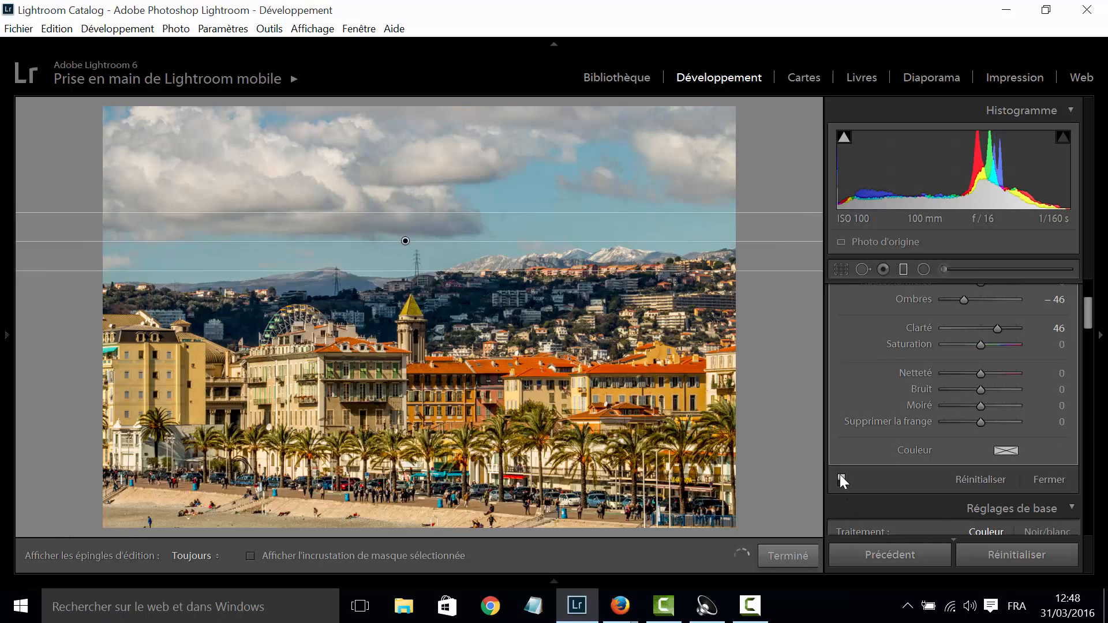
{"action": "left_click", "coordinate": [840, 482]}
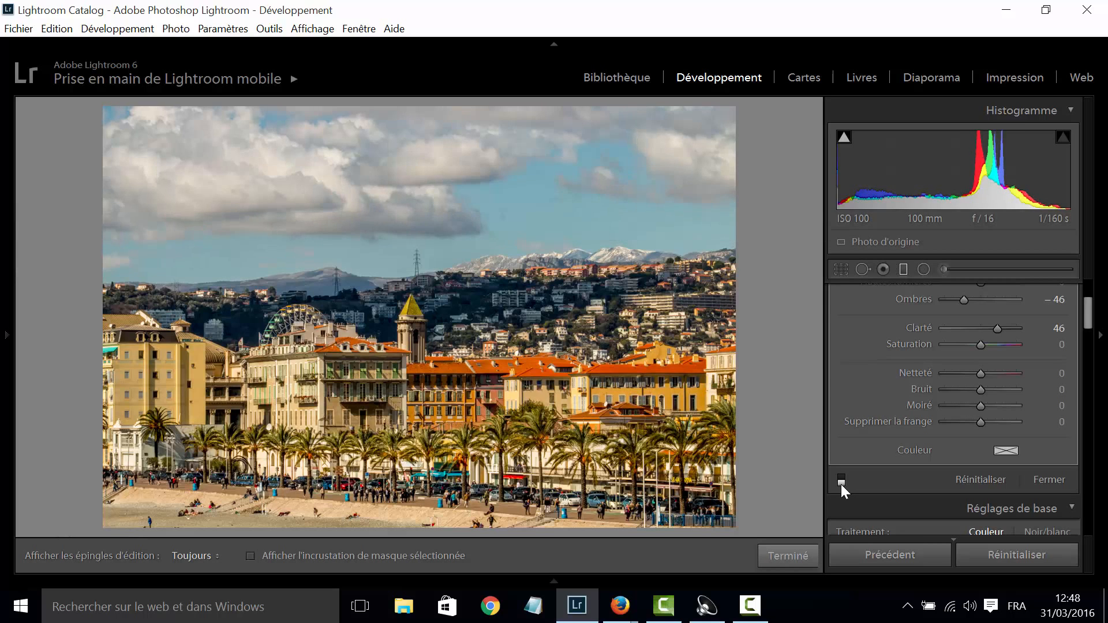
{"action": "left_click", "coordinate": [840, 478]}
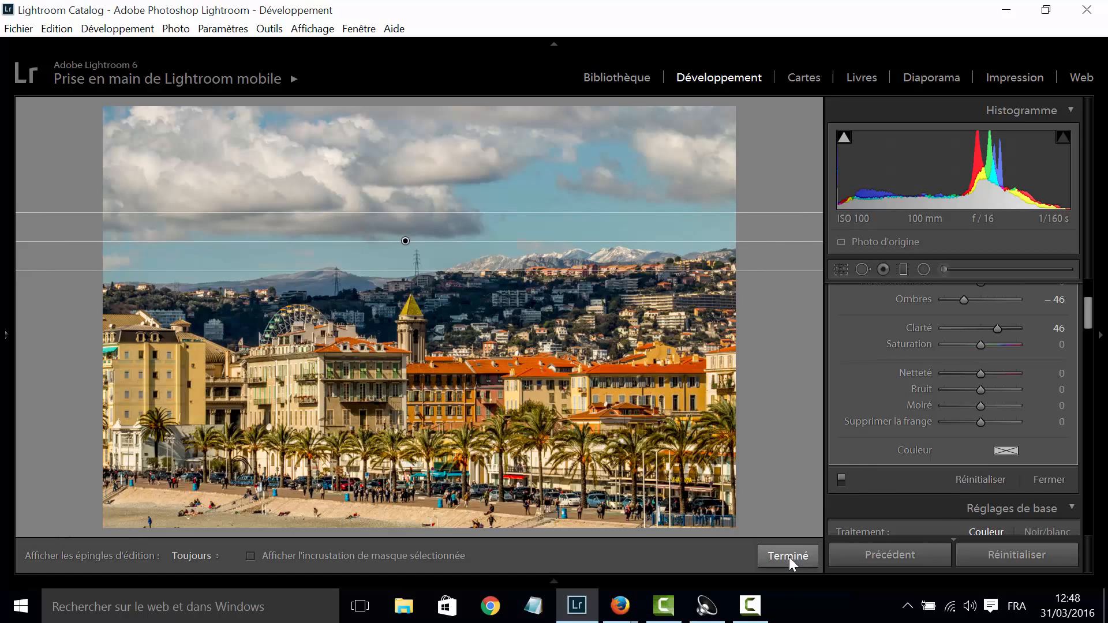
{"action": "key", "text": "m"}
Preview the developed photo in full screen and return to the Développement view
{"action": "scroll", "coordinate": [1087, 306], "scroll_direction": "up", "scroll_amount": 3}
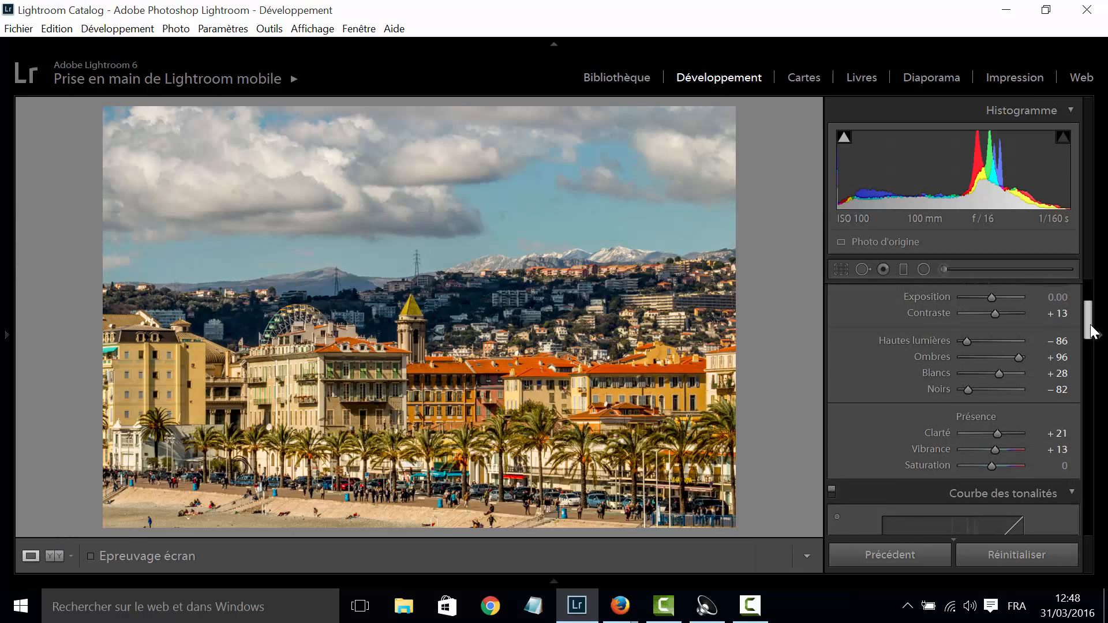
{"action": "scroll", "coordinate": [1088, 306], "scroll_direction": "down", "scroll_amount": 5}
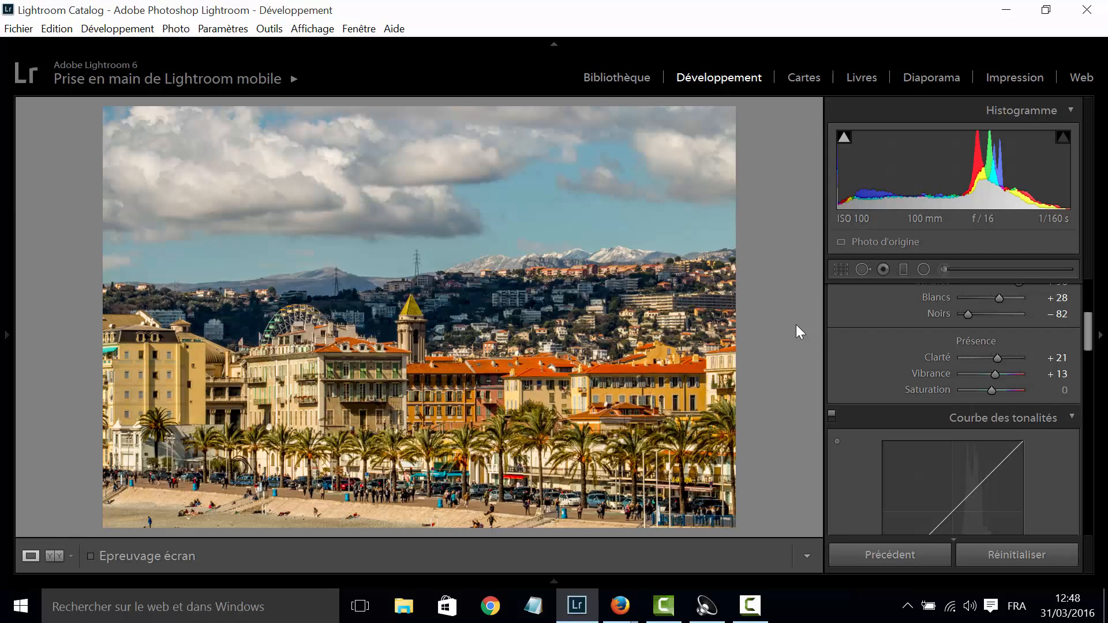
{"action": "key", "text": "f"}
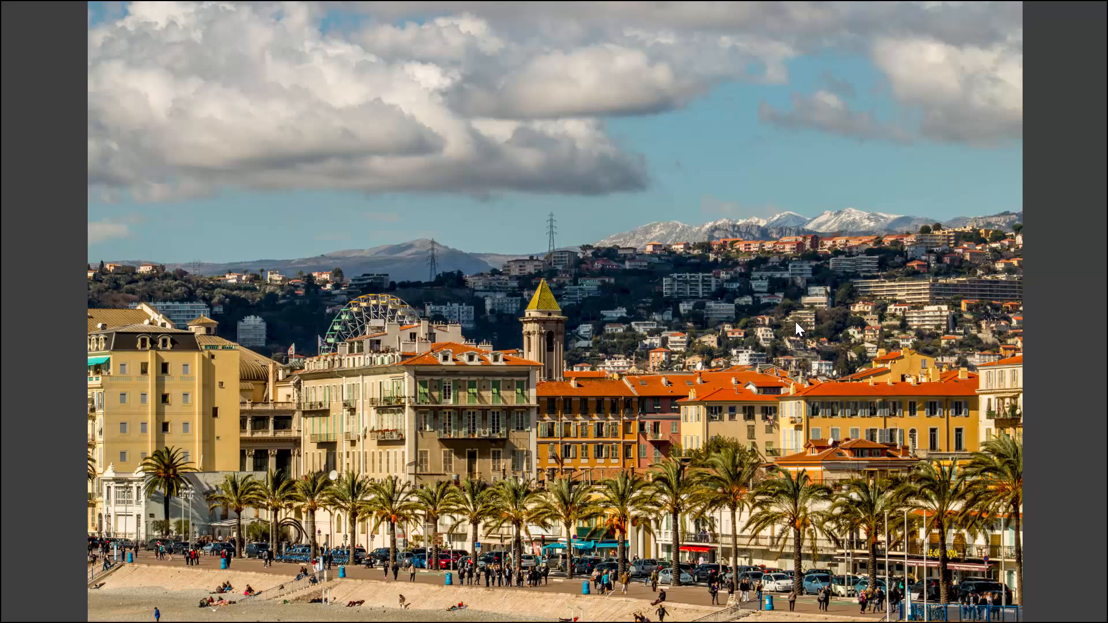
{"action": "key", "text": "f"}
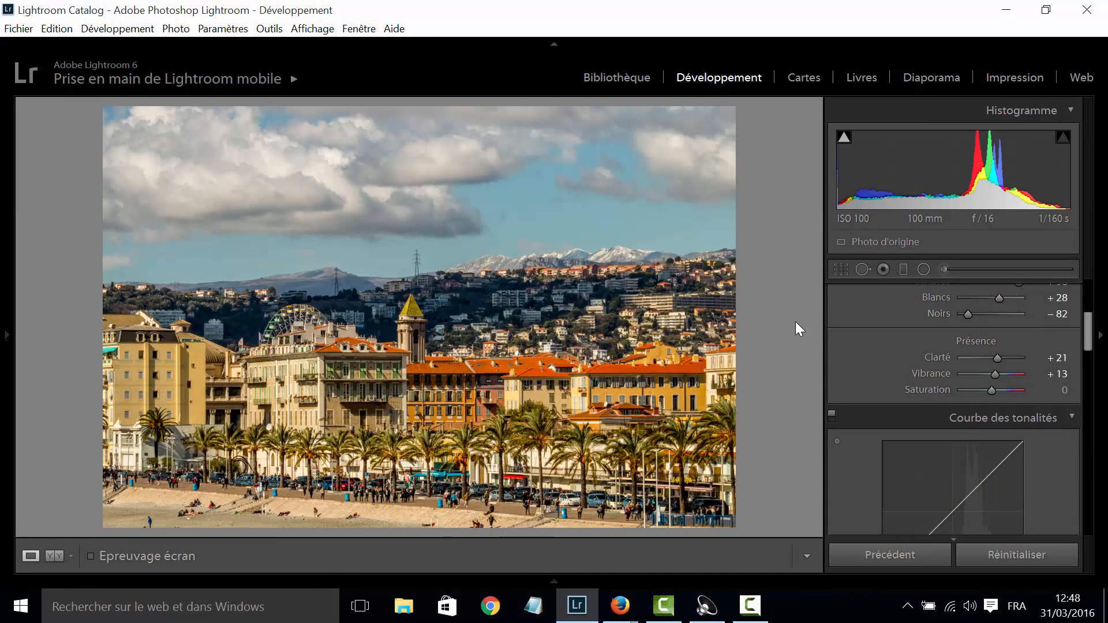
Compare the original and developed versions of the photo by switching the Avant view on and off several times, ending on the developed version
{"action": "key", "text": "shift"}
{"action": "key", "text": "backslash"}
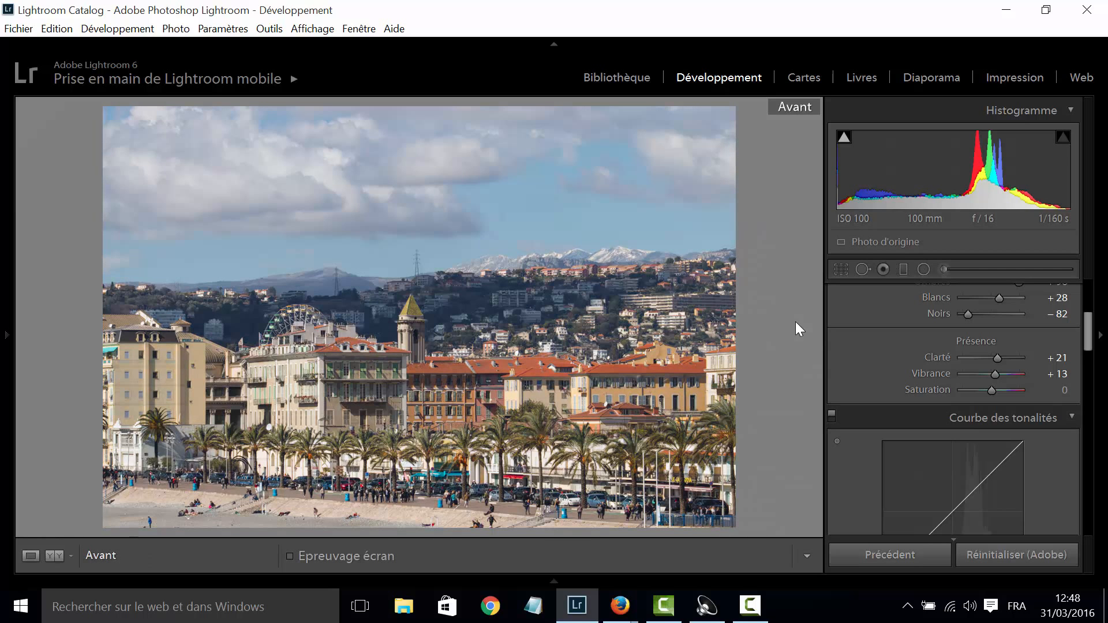
{"action": "key", "text": "backslash"}
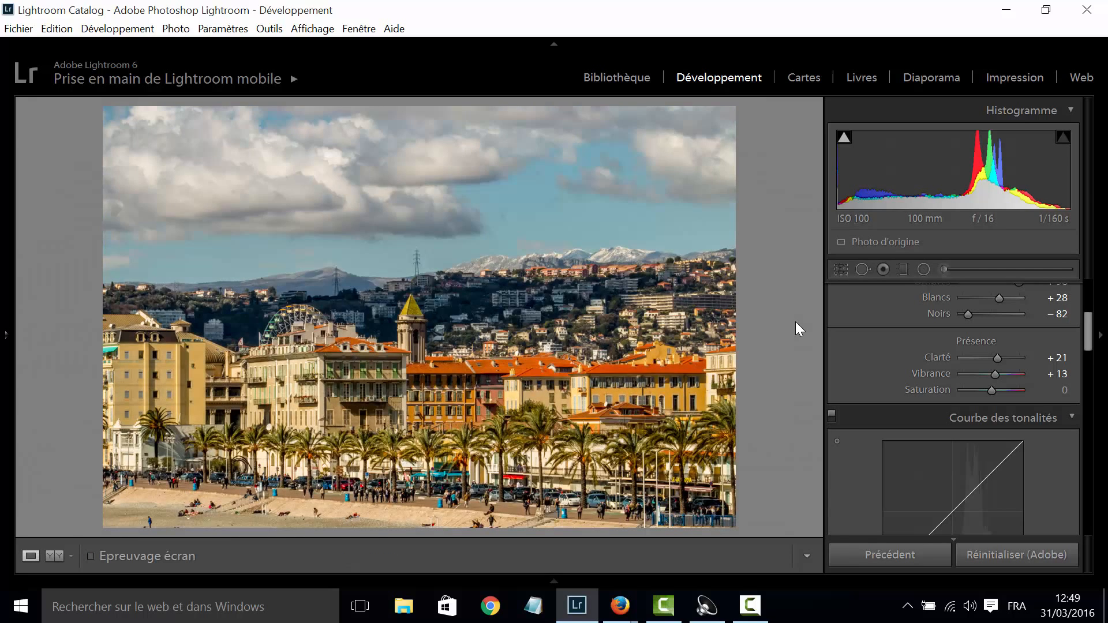
{"action": "key", "text": "backslash"}
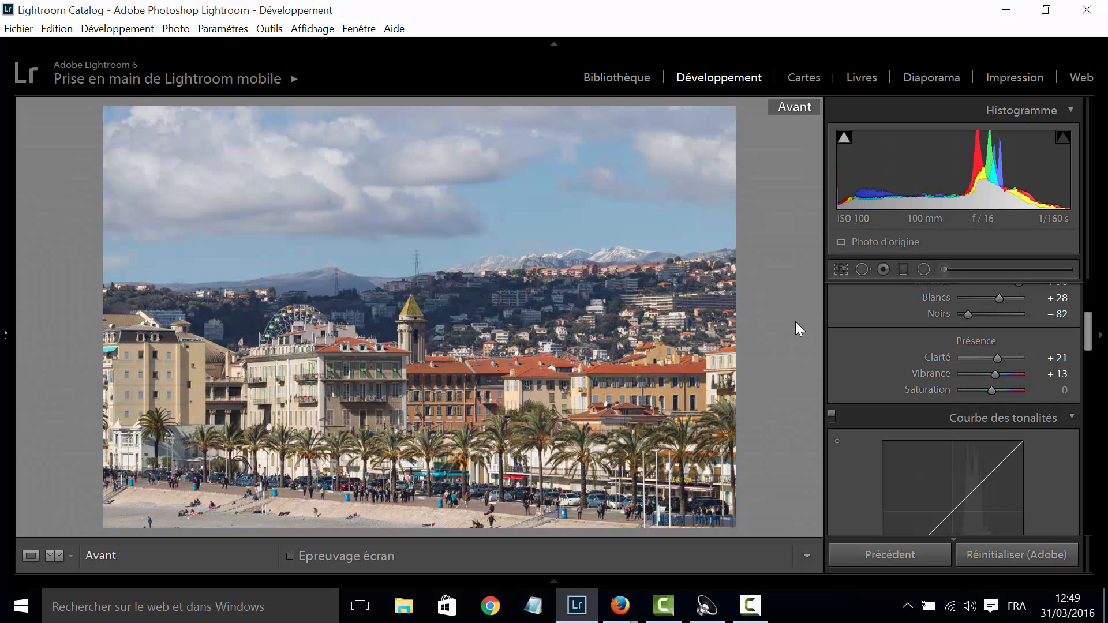
{"action": "key", "text": "backslash"}
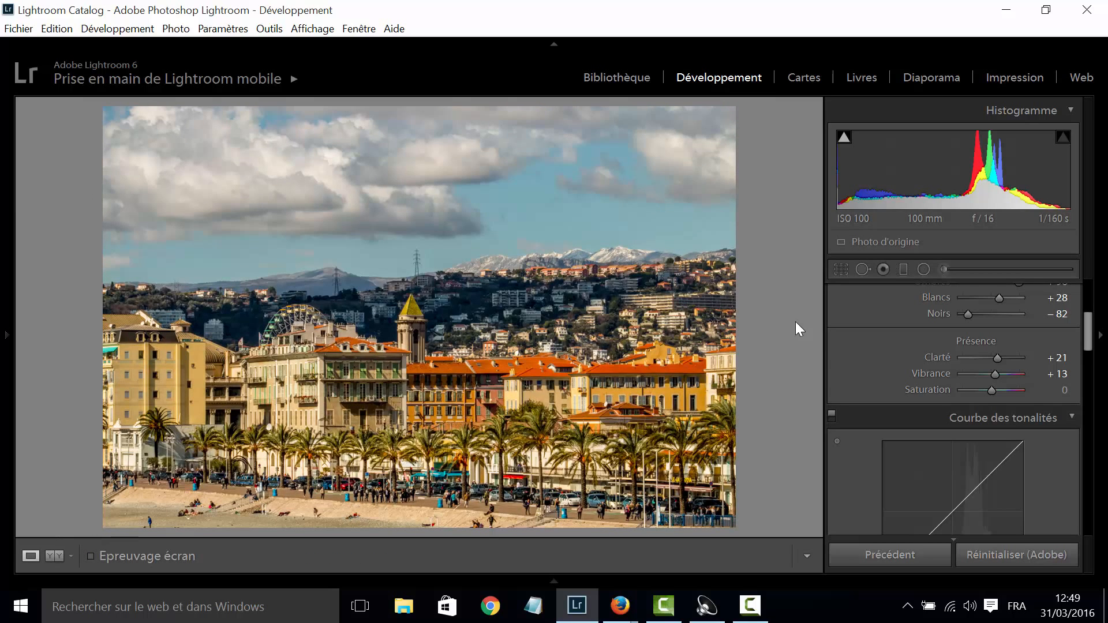
{"action": "key", "text": "backslash"}
{"action": "key", "text": "backslash"}
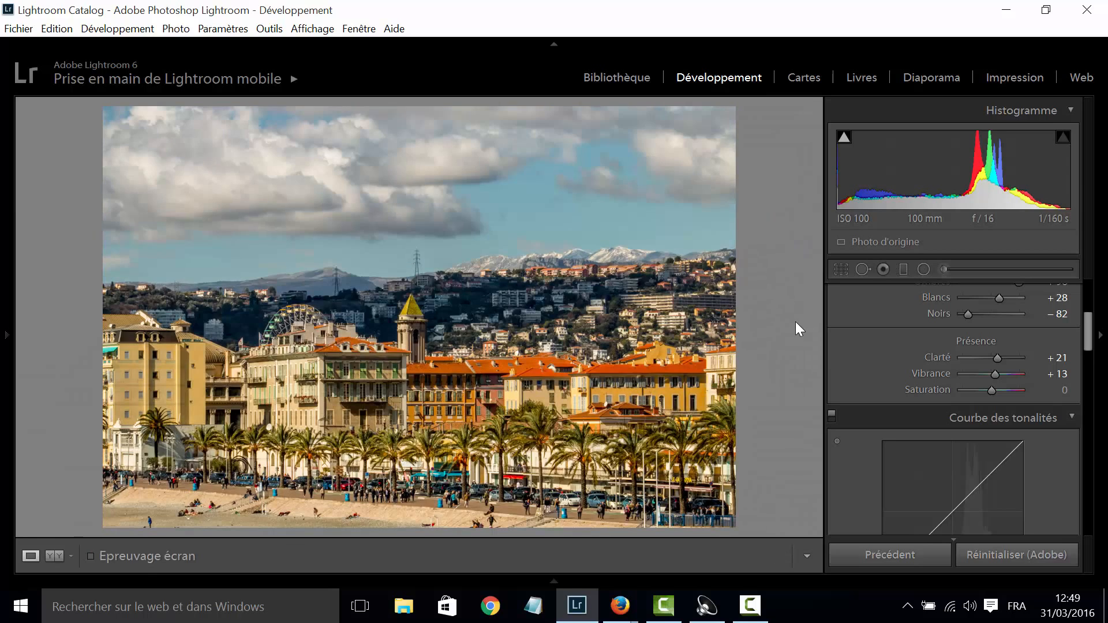